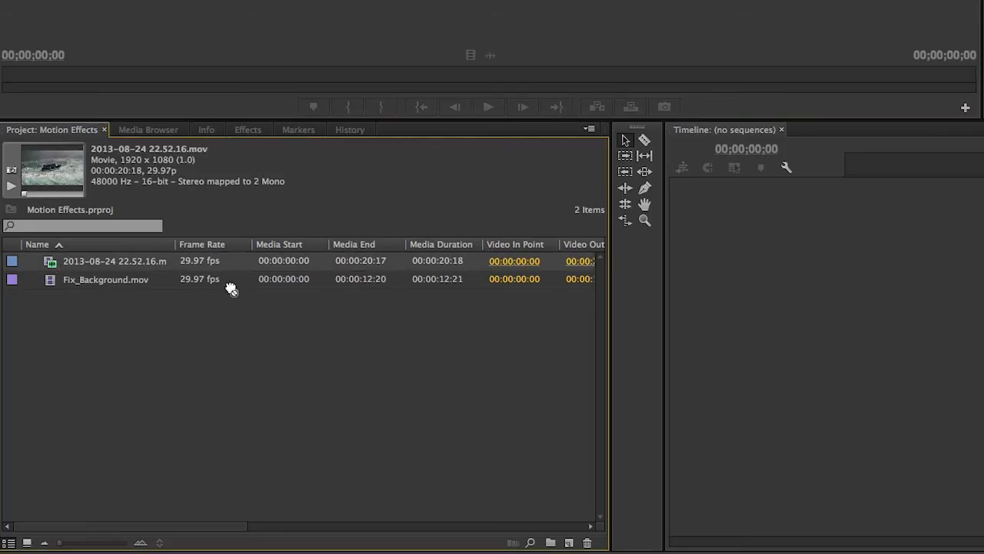
# Step: Create a sequence from the boat clip and scale the clip down to 23%
pyautogui.moveTo(410, 468); pyautogui.dragTo(569, 543)
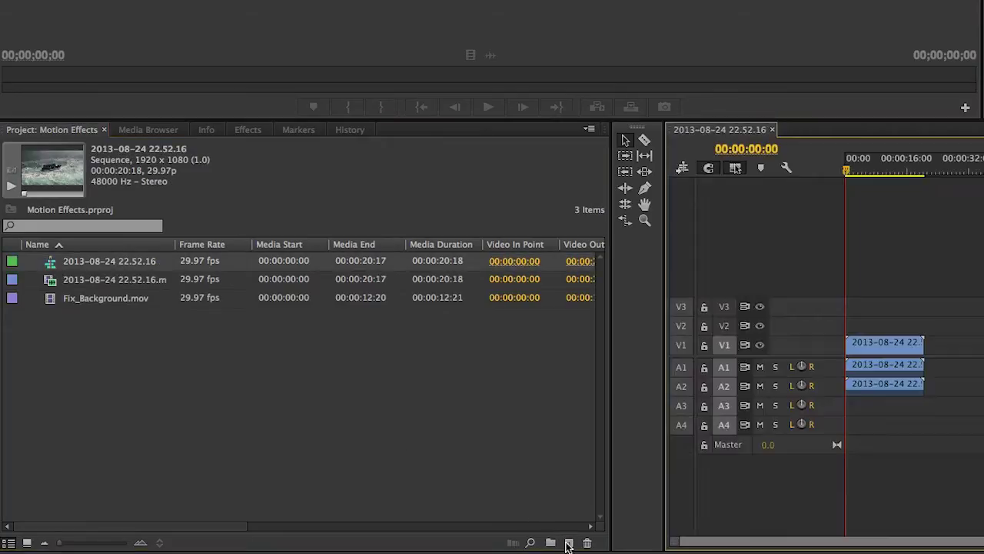
pyautogui.click(894, 356)
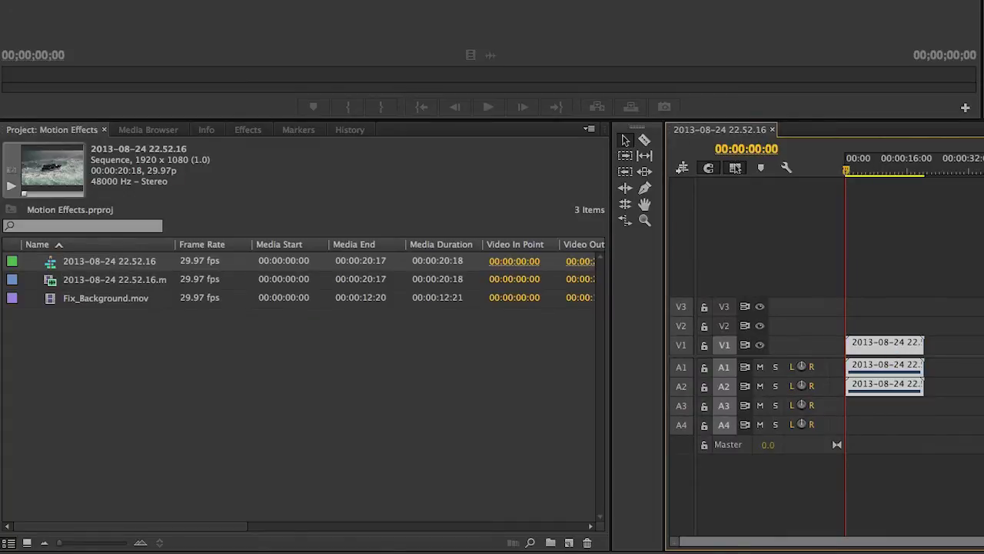
pyautogui.click(885, 342)
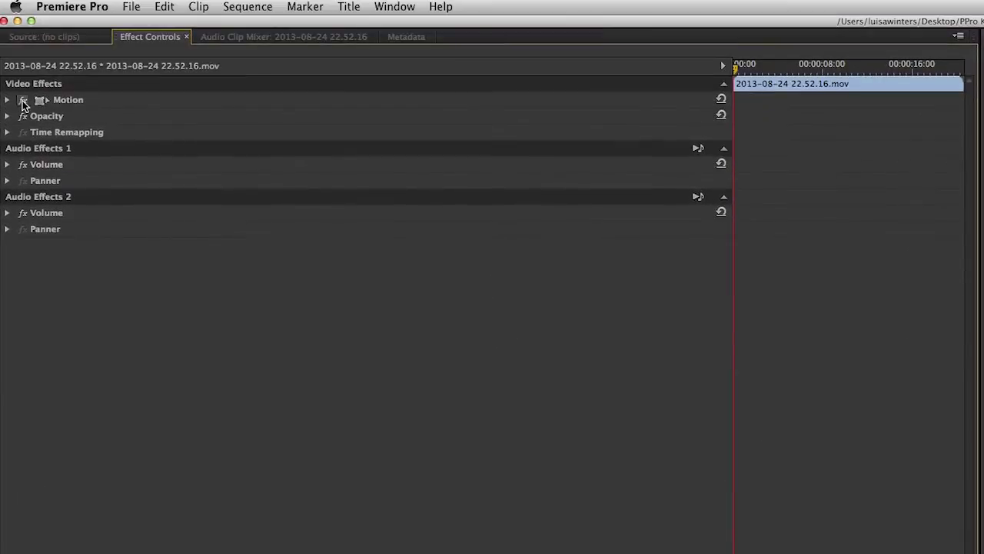
pyautogui.click(7, 100)
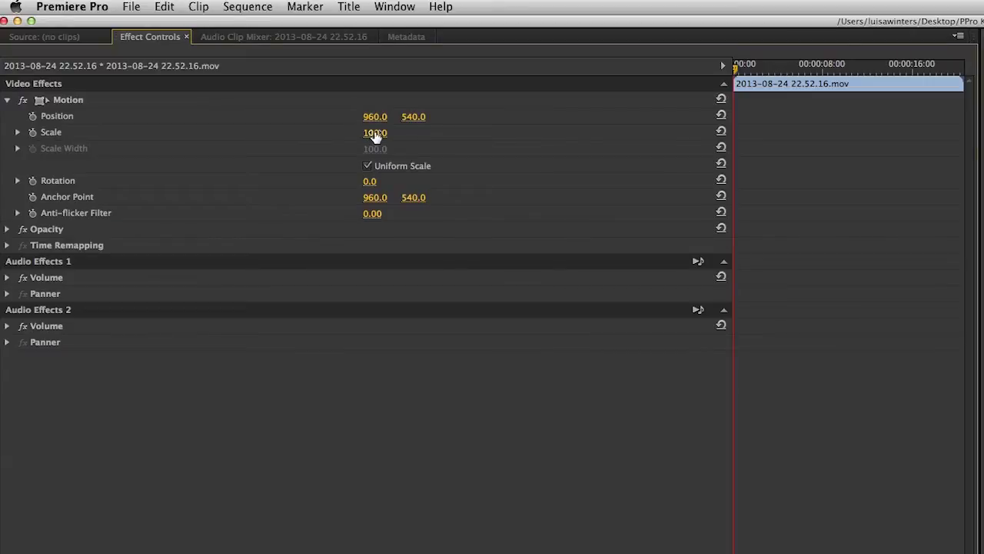
pyautogui.moveTo(375, 135); pyautogui.dragTo(354, 134)
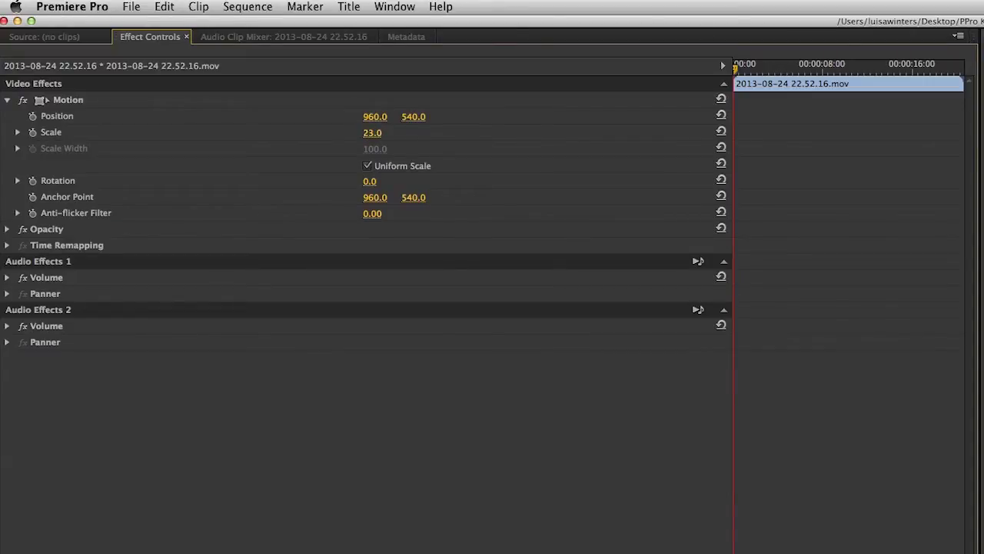
# Step: Keyframe Position so the boat moves from the left of the frame to the right by eight seconds, then preview it
pyautogui.moveTo(953, 254); pyautogui.dragTo(726, 209)
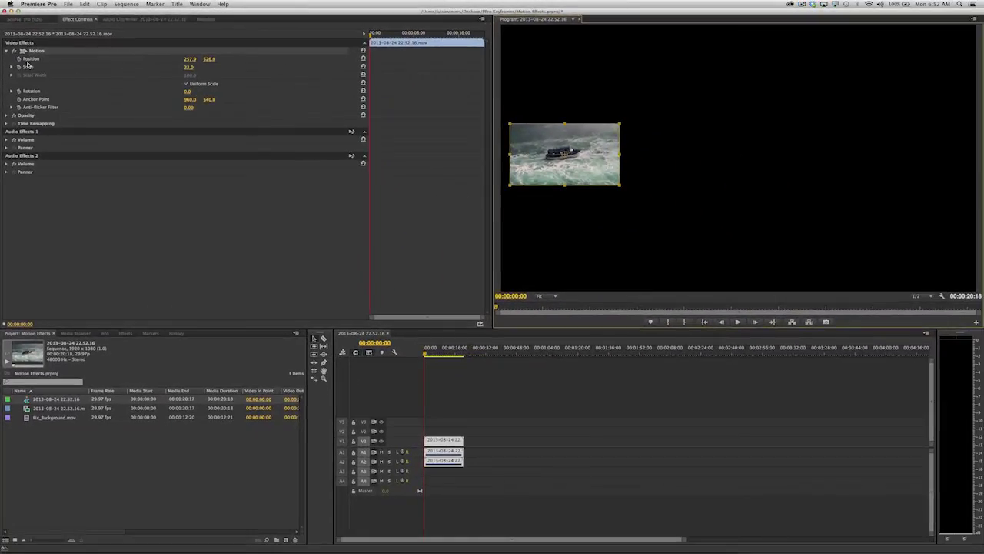
pyautogui.click(18, 60)
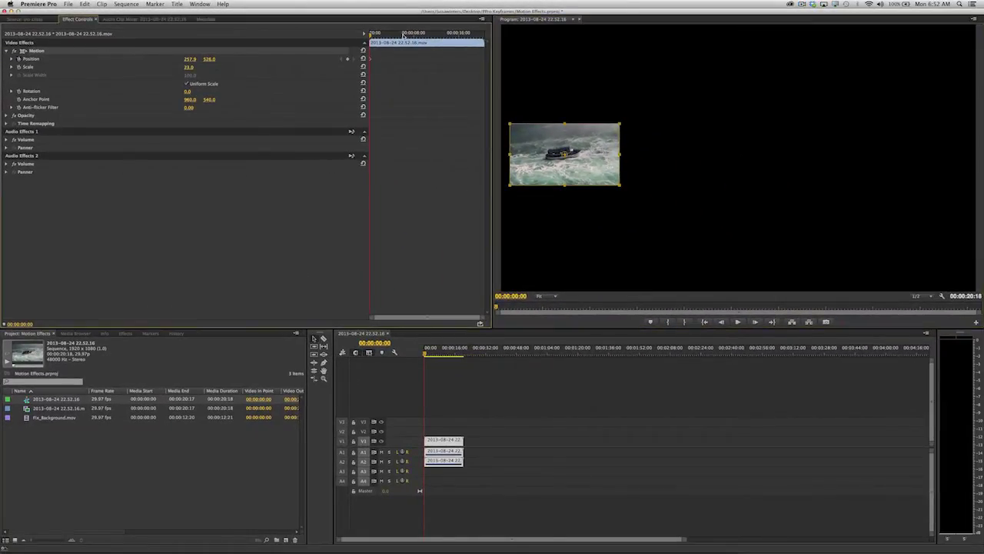
pyautogui.click(413, 36)
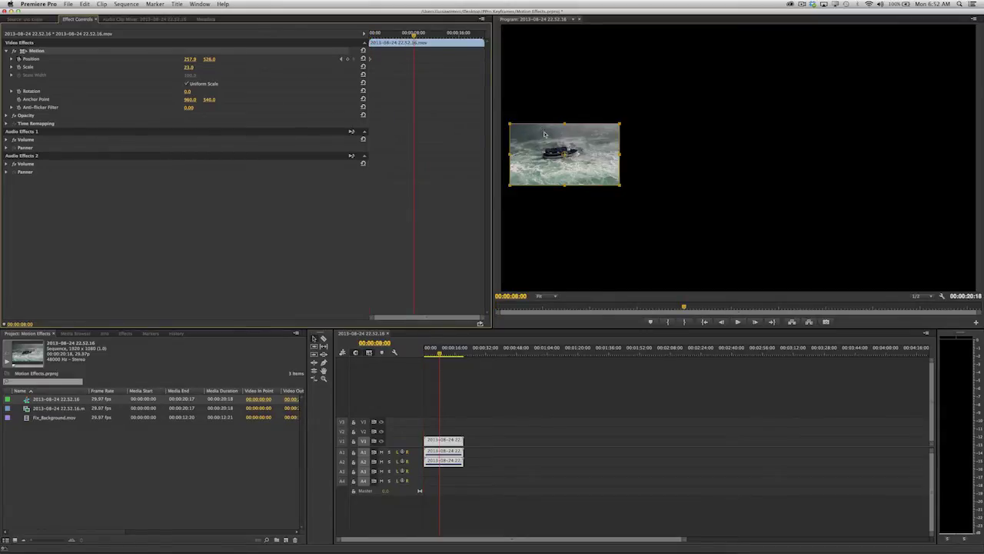
pyautogui.moveTo(573, 138); pyautogui.dragTo(902, 136)
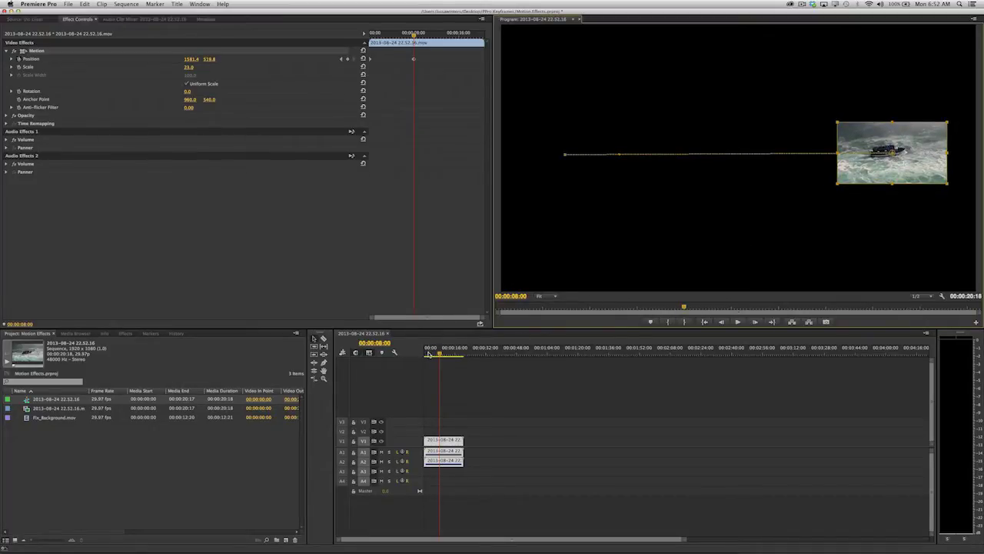
pyautogui.press('space')
pyautogui.press('space')
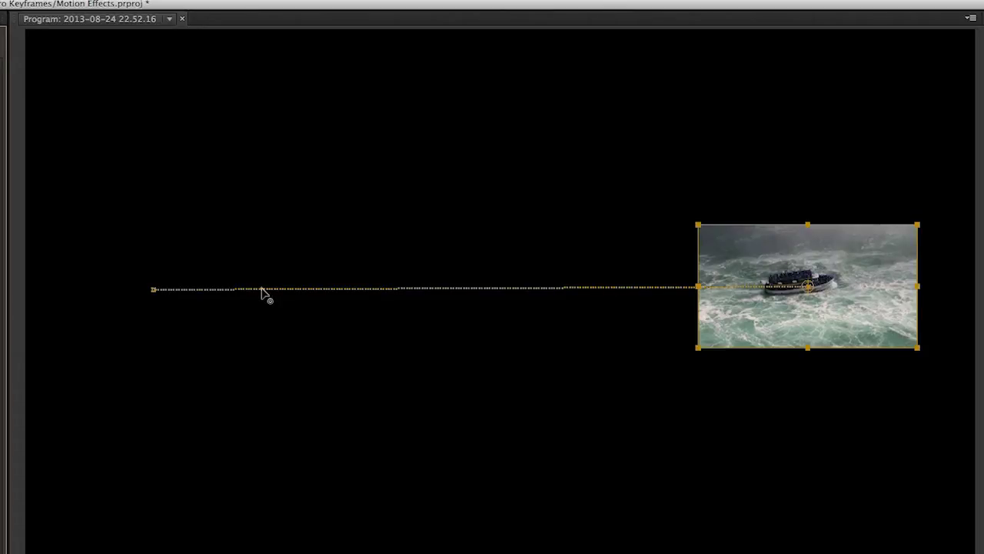
# Step: Pull Bezier handles out of the left and right path keyframes to curve the path into an S-shape
pyautogui.moveTo(263, 291); pyautogui.dragTo(319, 134)
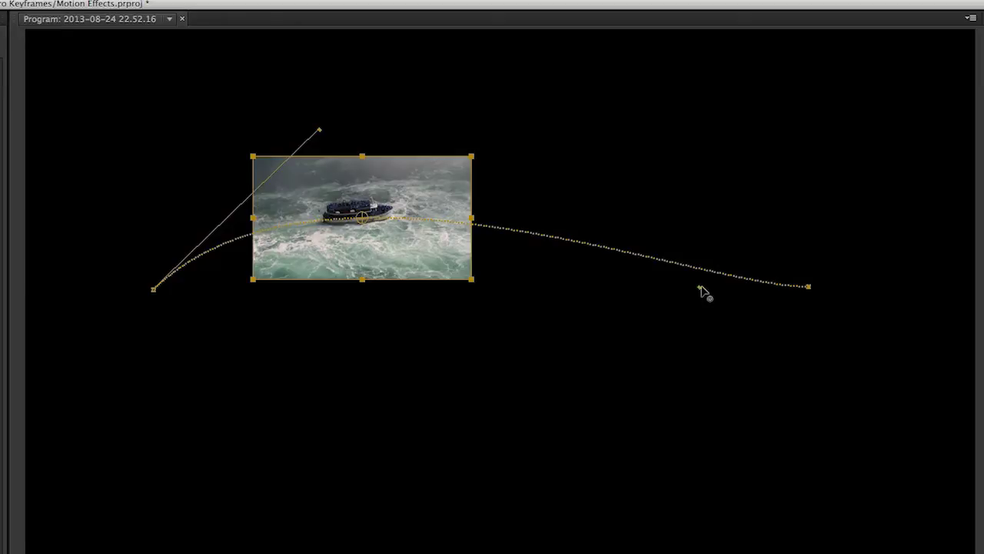
pyautogui.moveTo(700, 289); pyautogui.dragTo(582, 471)
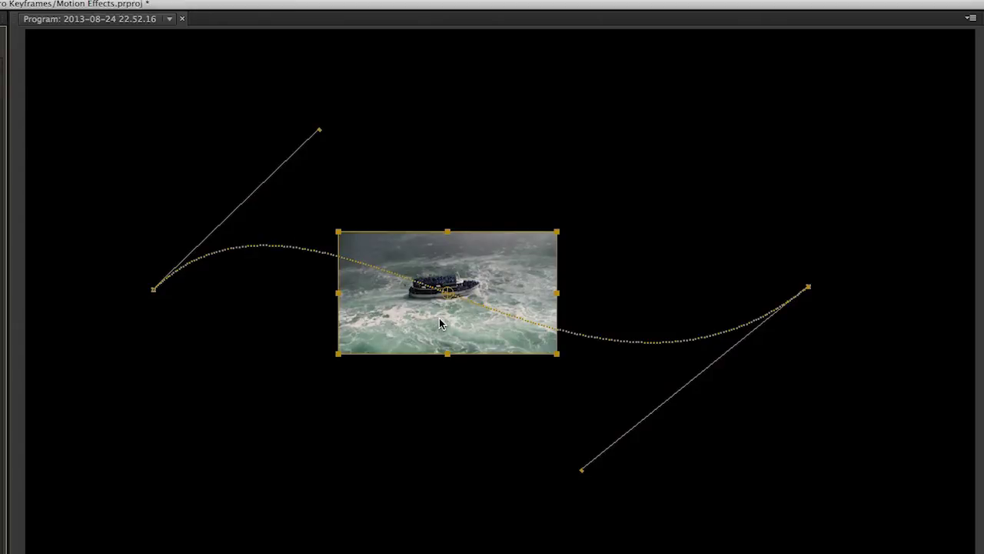
# Step: Lift the boat midway to add a top keyframe, then tilt the peak's Bezier handles into an S-curve
pyautogui.moveTo(441, 323); pyautogui.dragTo(476, 152)
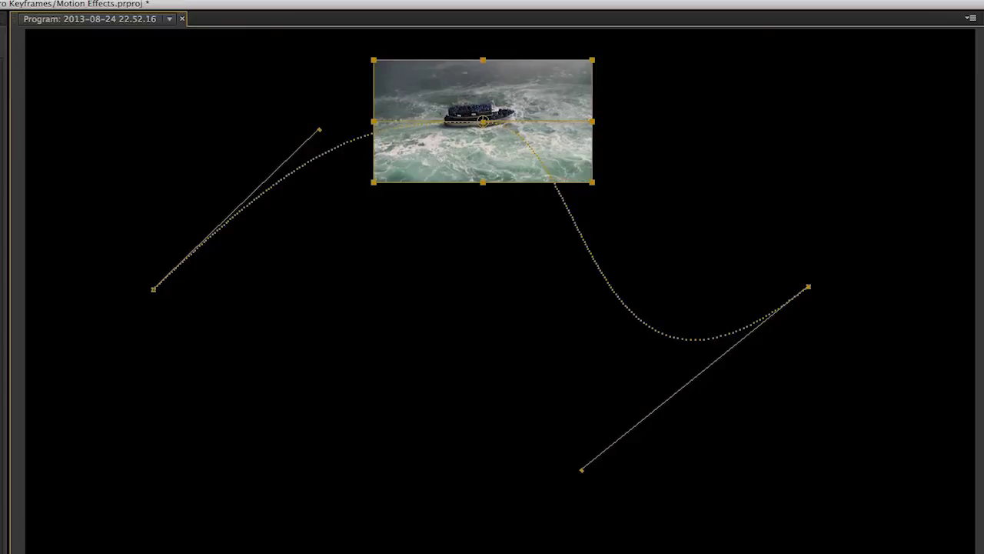
pyautogui.press('Home')
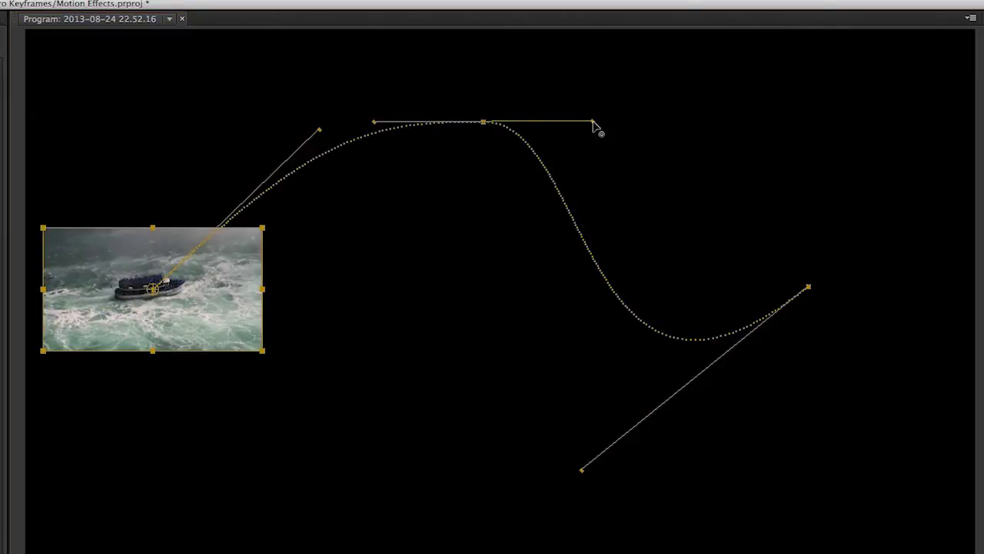
pyautogui.moveTo(594, 123); pyautogui.dragTo(572, 75)
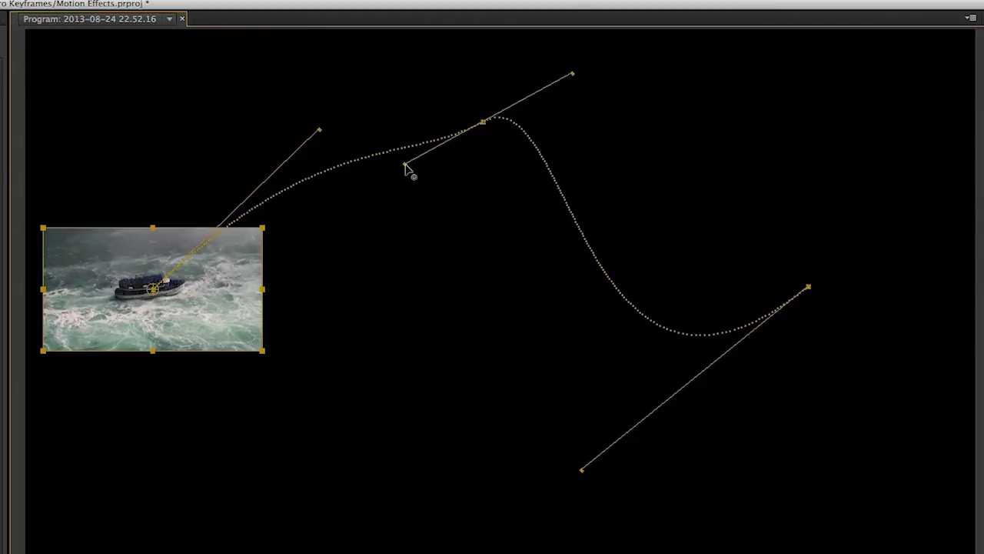
pyautogui.moveTo(405, 165); pyautogui.dragTo(410, 206)
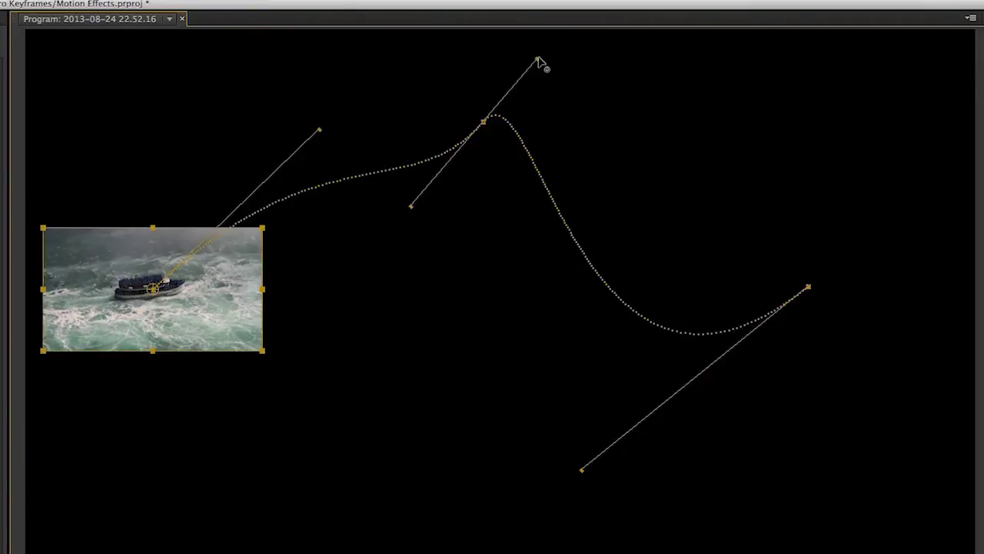
pyautogui.moveTo(539, 60); pyautogui.dragTo(624, 128)
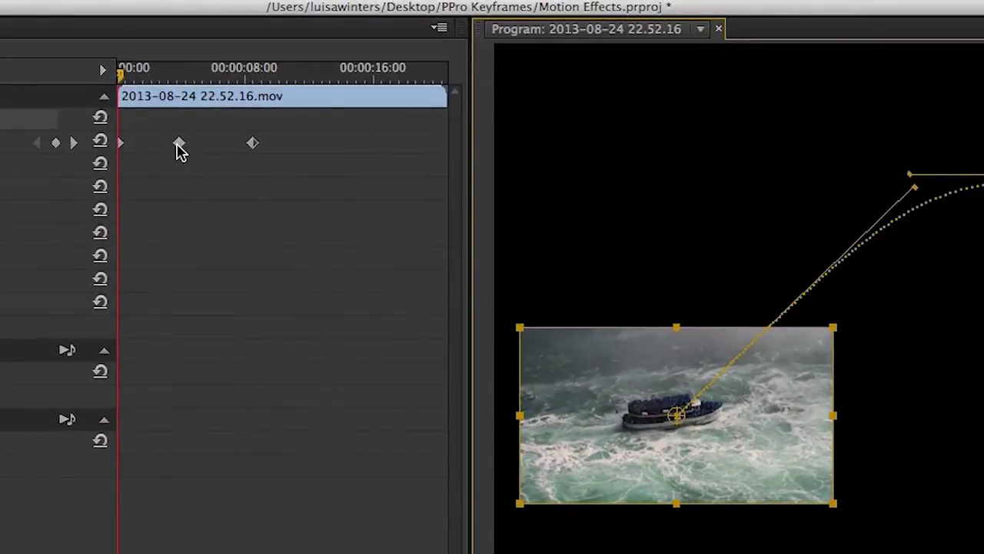
# Step: Inspect the Spatial Interpolation options of the second Position keyframe
pyautogui.rightClick(179, 145)
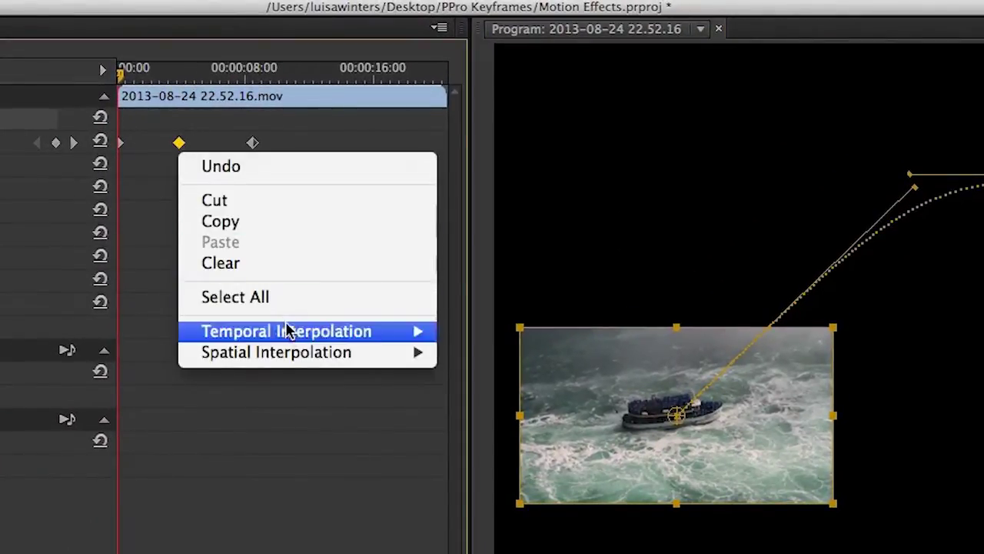
pyautogui.moveTo(293, 352)
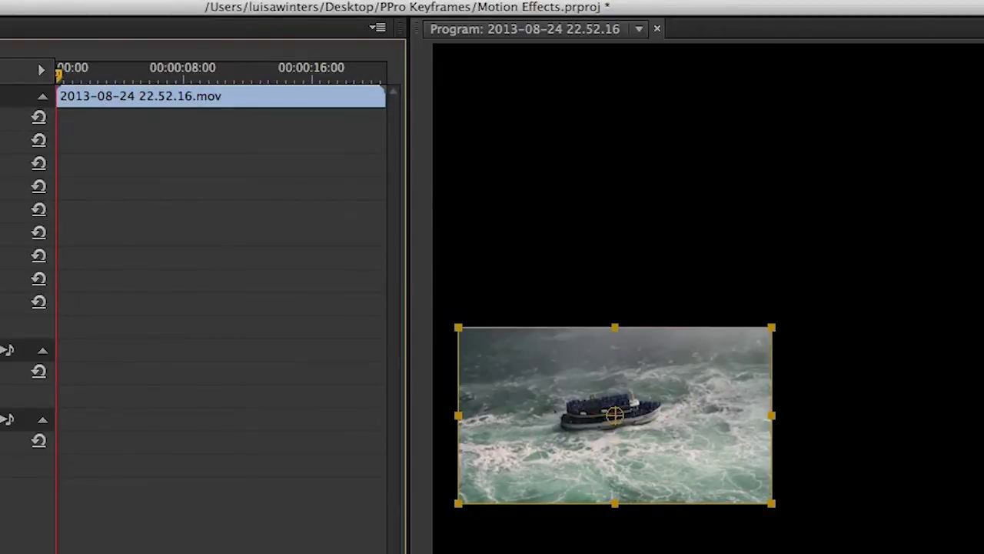
# Step: Restart Position keyframing with the boat placed near the right edge shortly after the start
pyautogui.click(3, 142)
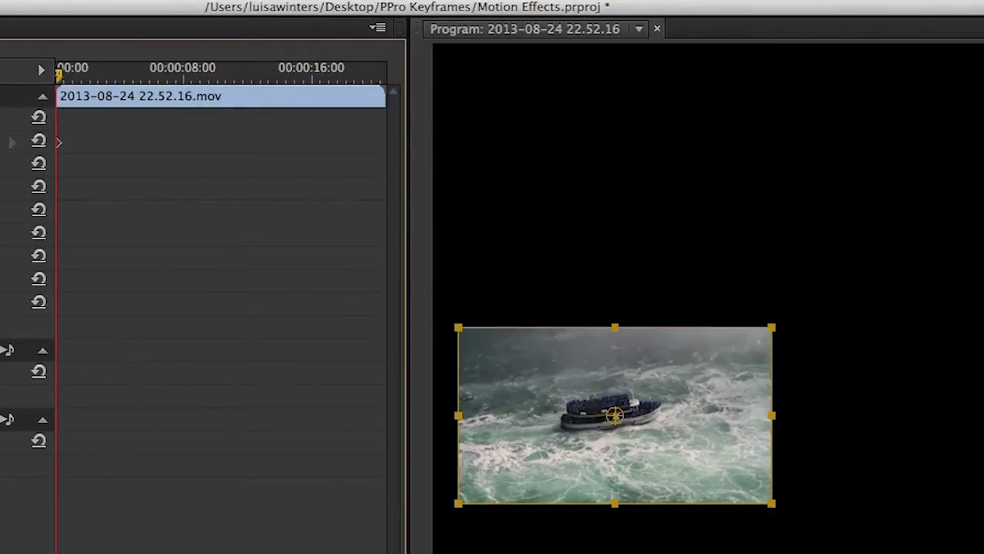
pyautogui.click(98, 75)
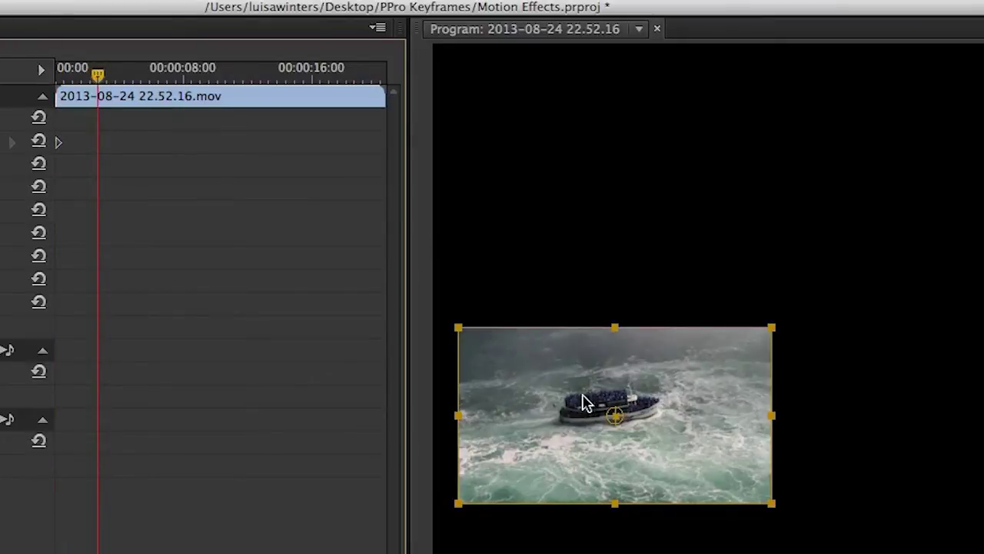
pyautogui.moveTo(622, 437); pyautogui.dragTo(983, 442)
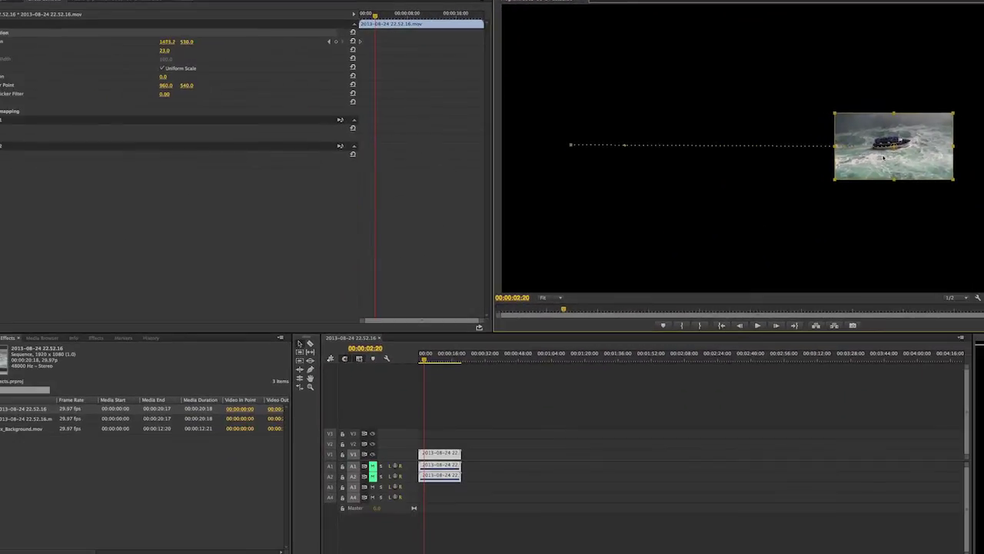
pyautogui.moveTo(883, 158); pyautogui.dragTo(907, 154)
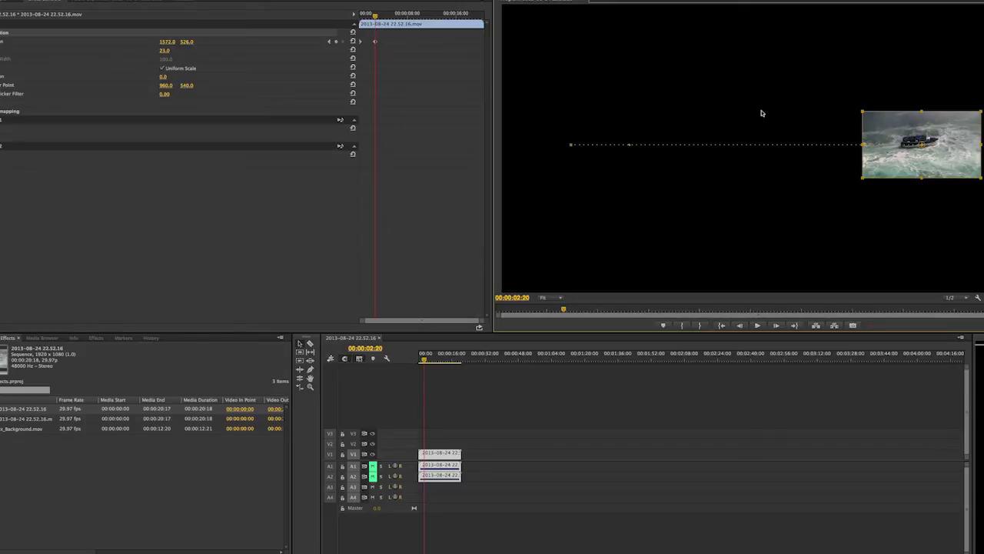
# Step: Add keyframes: lower middle at 5 s, upper left at 8.5 s, upper right at 11.5 s, then play it
pyautogui.click(390, 15)
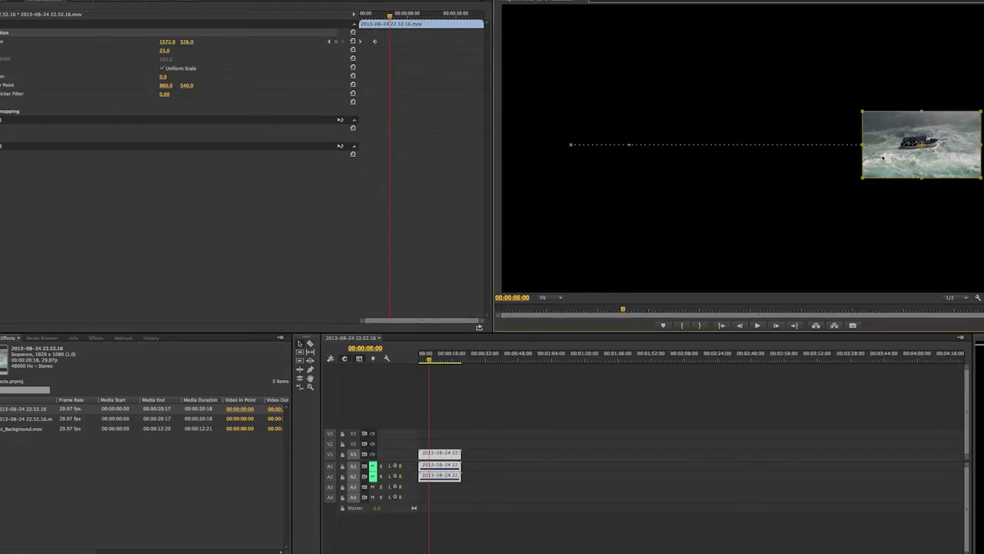
pyautogui.moveTo(879, 141); pyautogui.dragTo(655, 237)
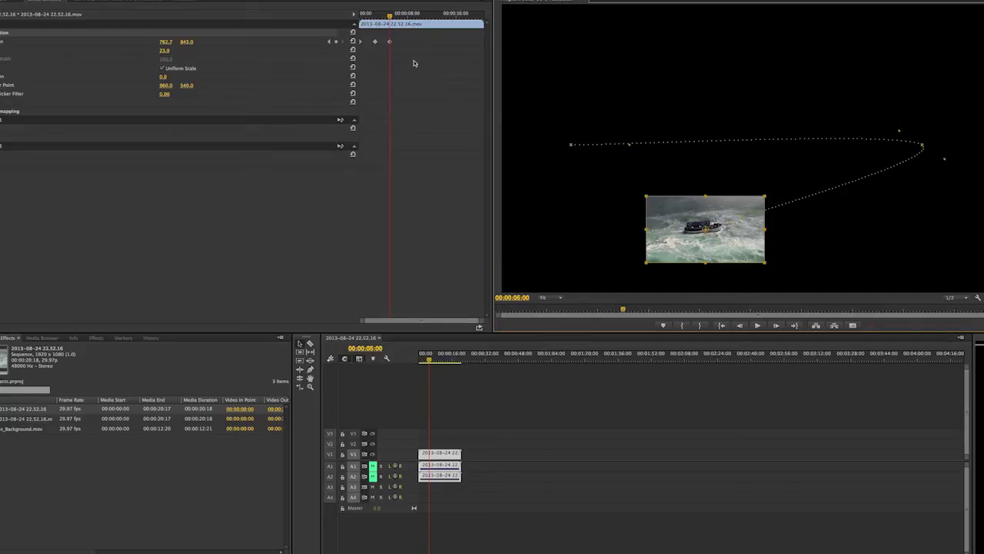
pyautogui.click(411, 15)
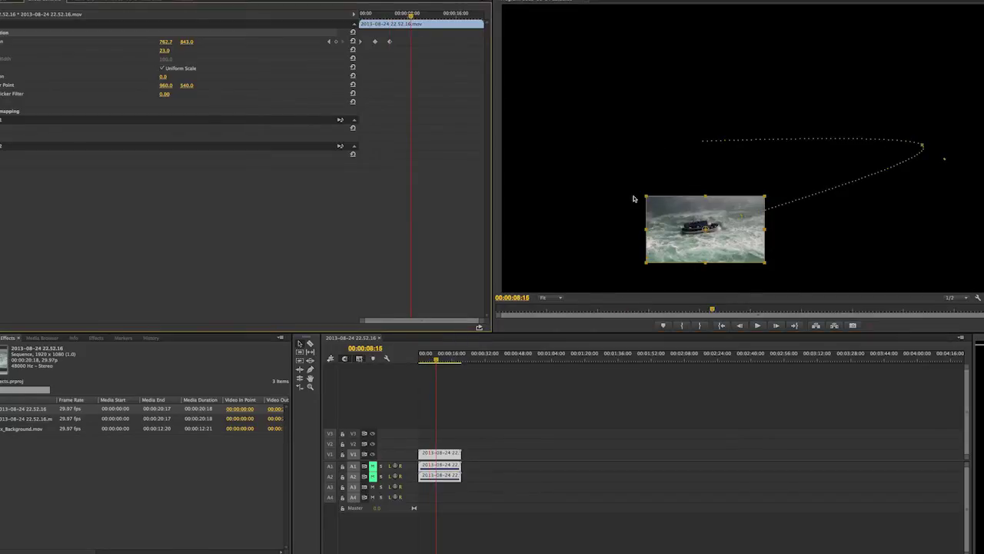
pyautogui.moveTo(671, 223); pyautogui.dragTo(572, 56)
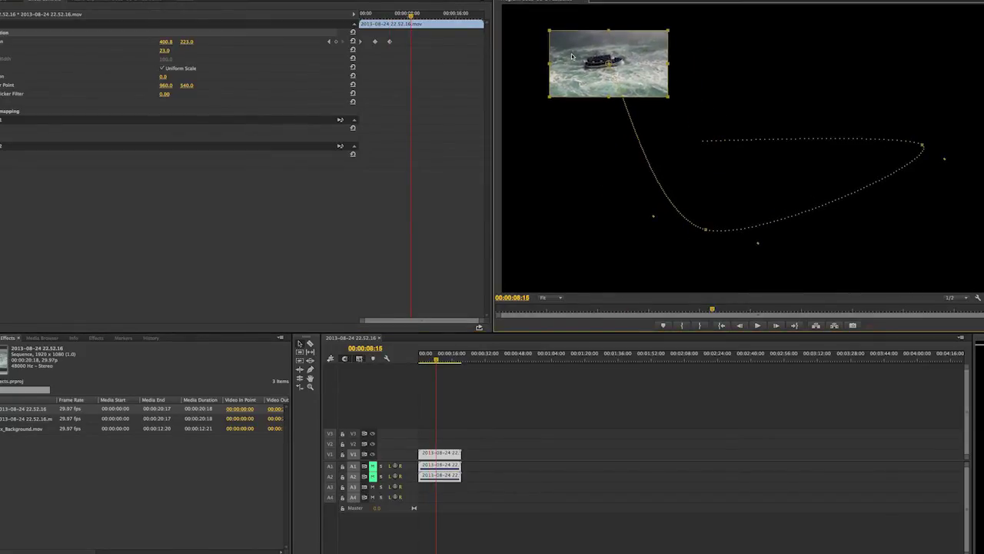
pyautogui.click(430, 15)
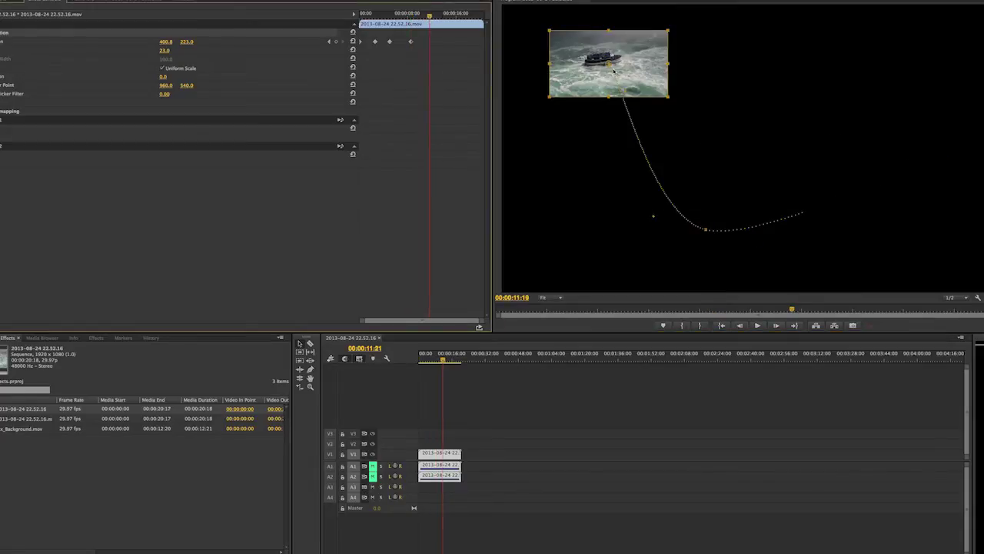
pyautogui.moveTo(614, 70); pyautogui.dragTo(861, 61)
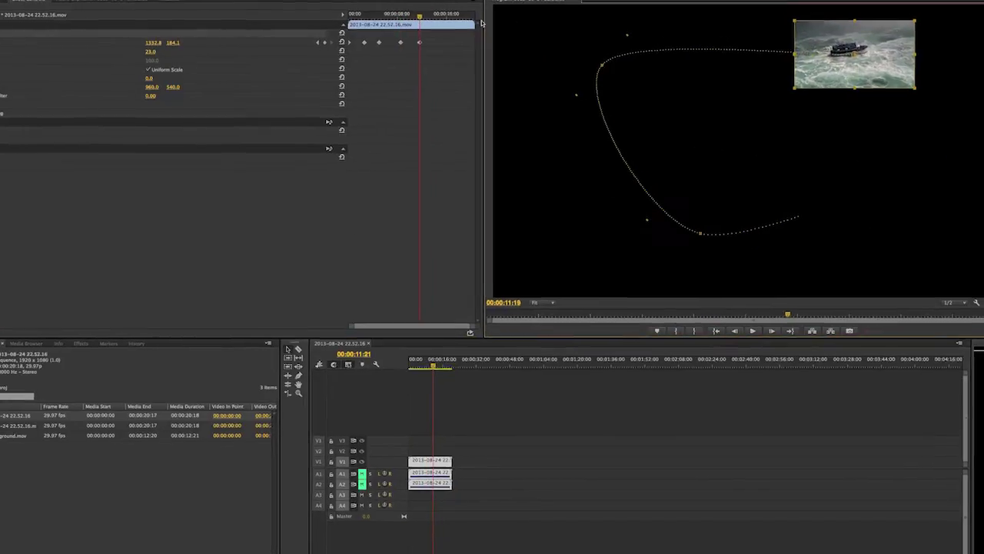
pyautogui.press('space')
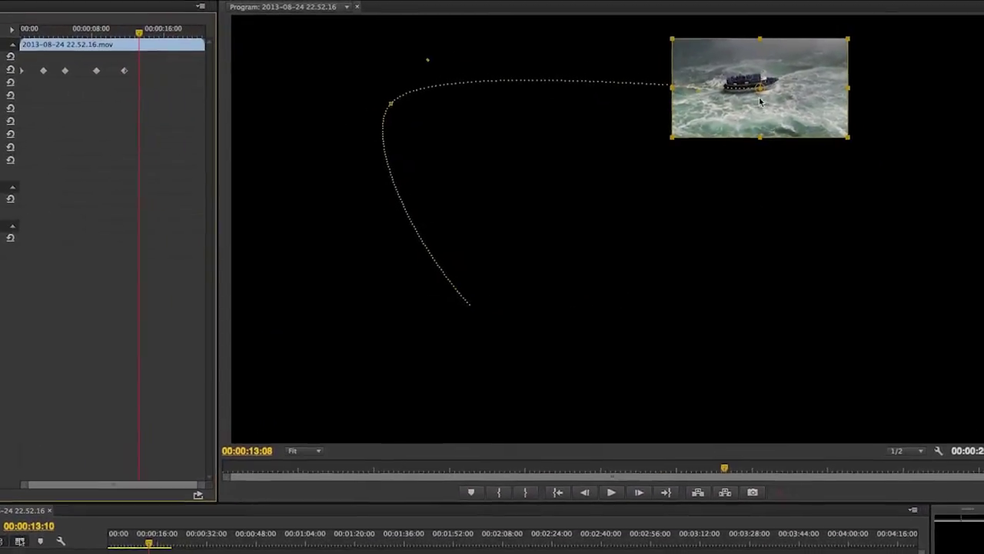
# Step: Drag the top-right keyframe's Bezier handles to widen the upper path into a broad arch
pyautogui.moveTo(760, 101); pyautogui.dragTo(832, 323)
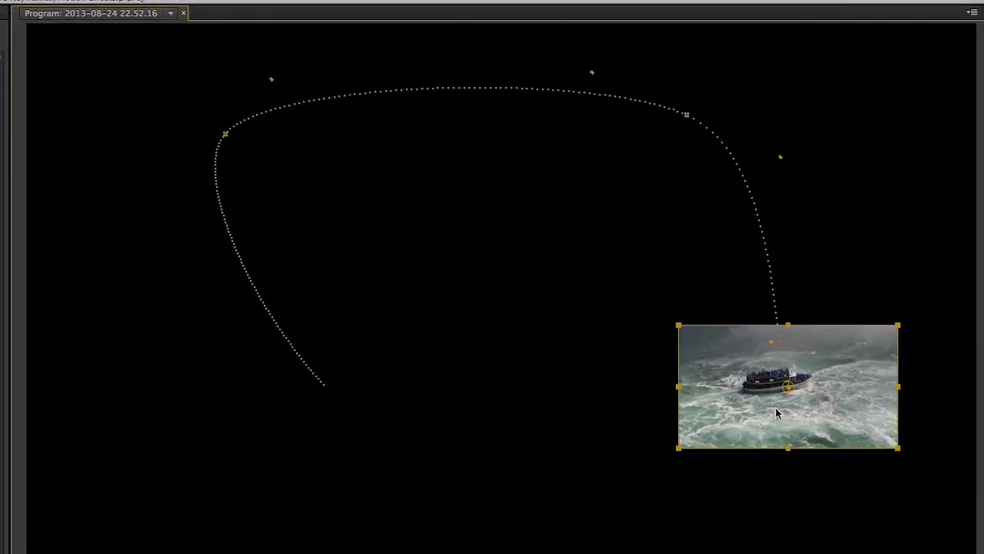
pyautogui.moveTo(688, 116); pyautogui.dragTo(689, 116)
pyautogui.moveTo(781, 157); pyautogui.dragTo(761, 65)
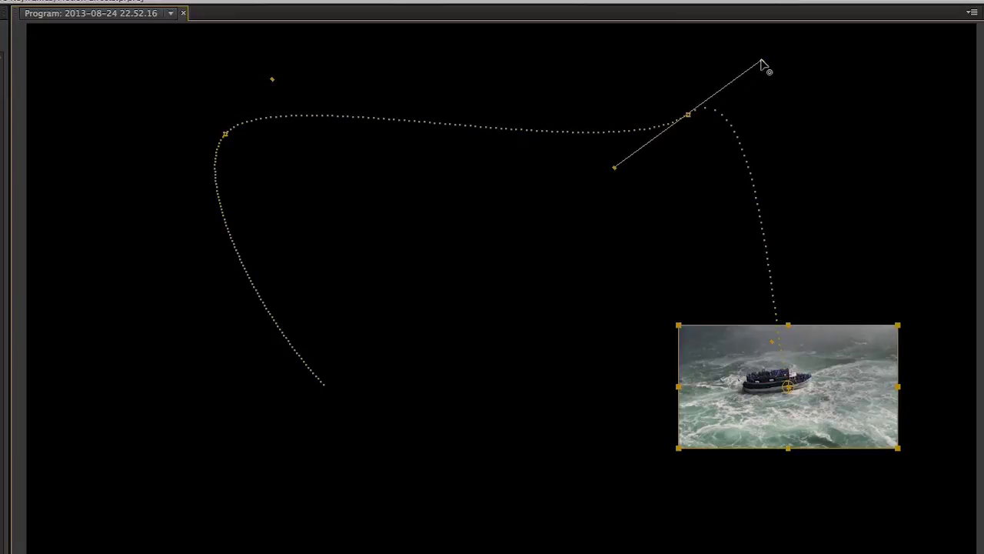
pyautogui.moveTo(616, 168); pyautogui.dragTo(512, 160)
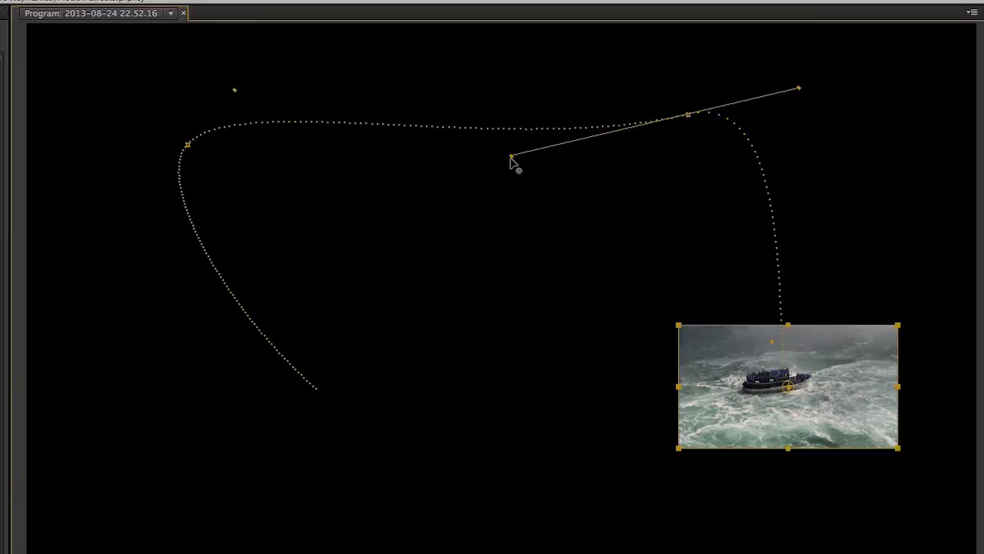
pyautogui.moveTo(511, 157); pyautogui.dragTo(478, 64)
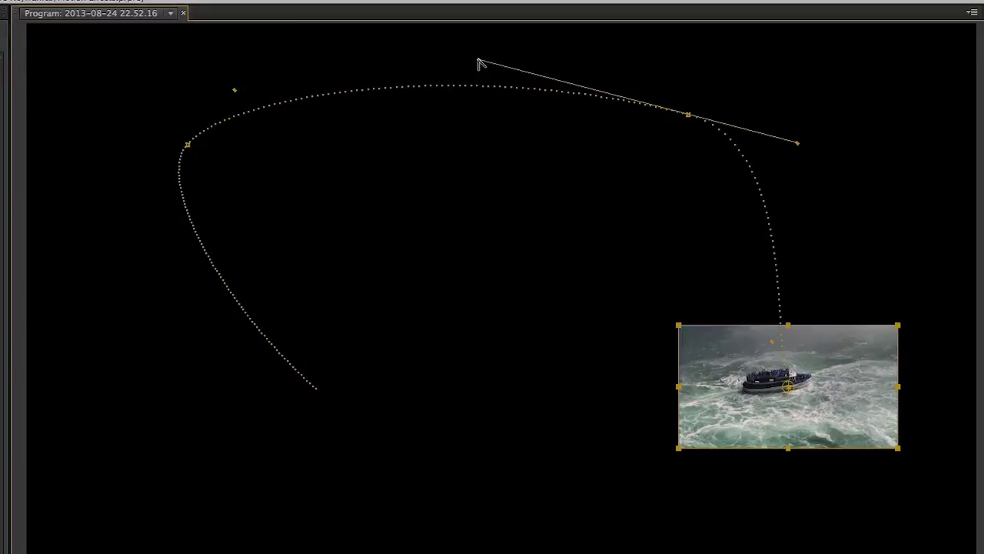
pyautogui.moveTo(479, 62); pyautogui.dragTo(638, 315)
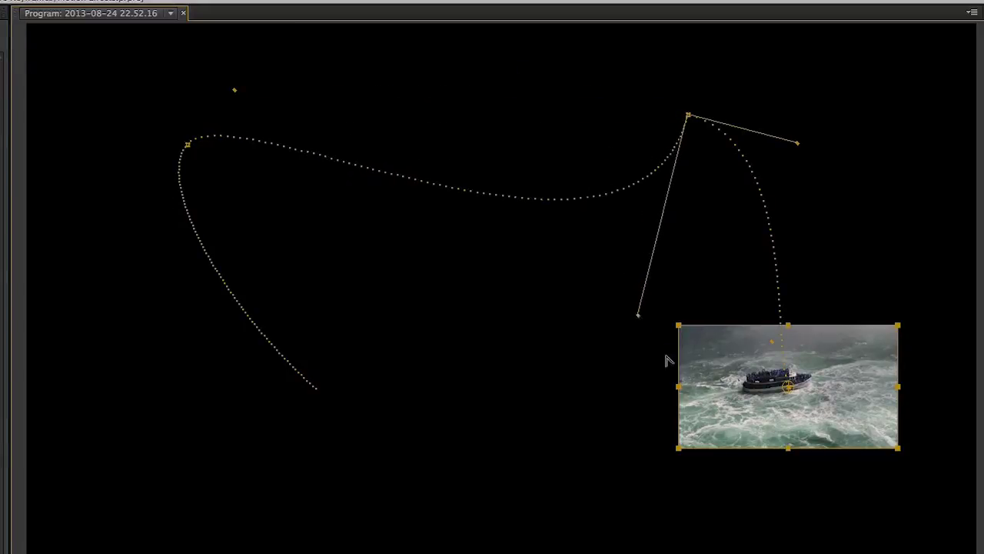
# Step: Swing both Bezier handles of the top-right keyframe down-left so the path bows leftward
pyautogui.moveTo(667, 361); pyautogui.dragTo(529, 301)
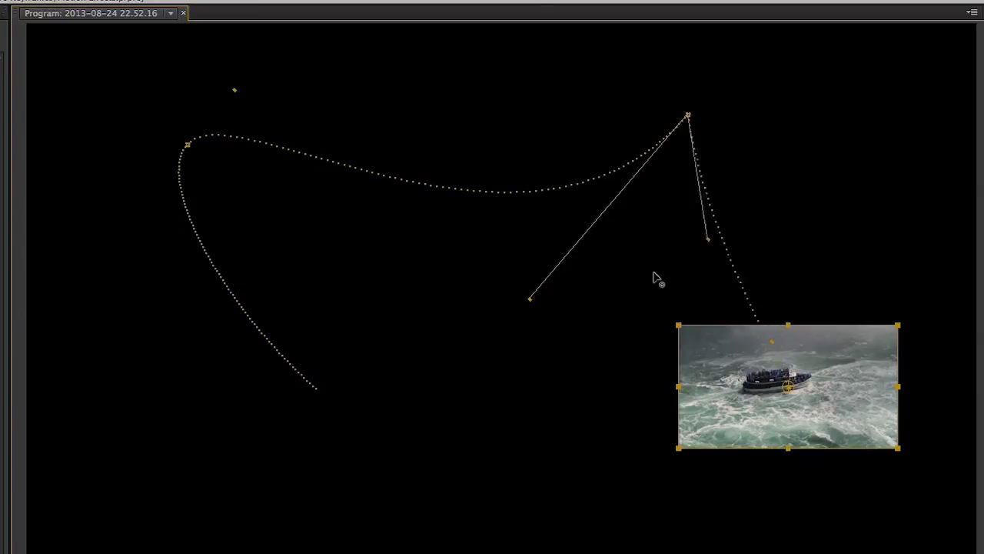
pyautogui.moveTo(656, 279); pyautogui.dragTo(559, 369)
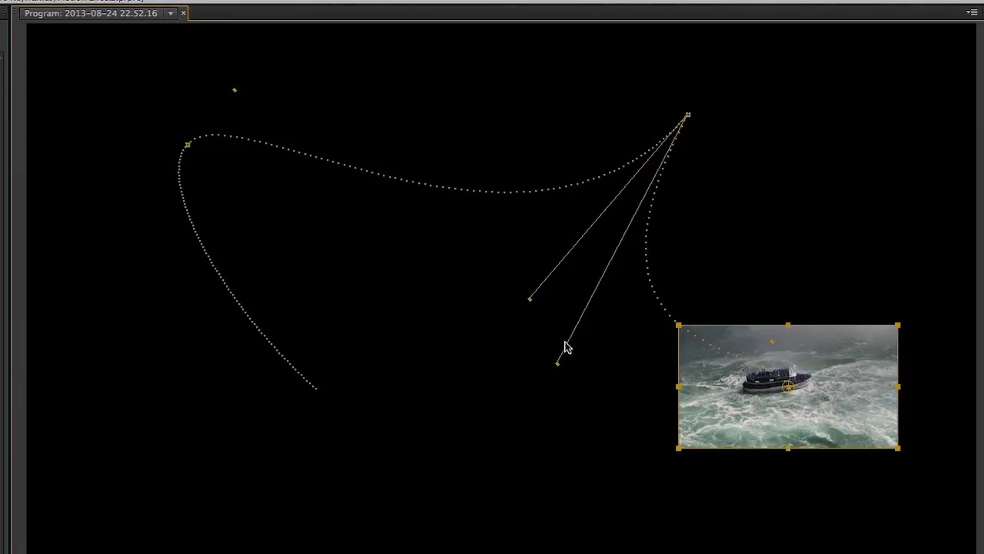
# Step: Convert the top and left keyframes to sharp corners, then re-curve the top-right bend down toward the clip
pyautogui.keyDown('ctrl'); pyautogui.click(689, 116); pyautogui.keyUp('ctrl')
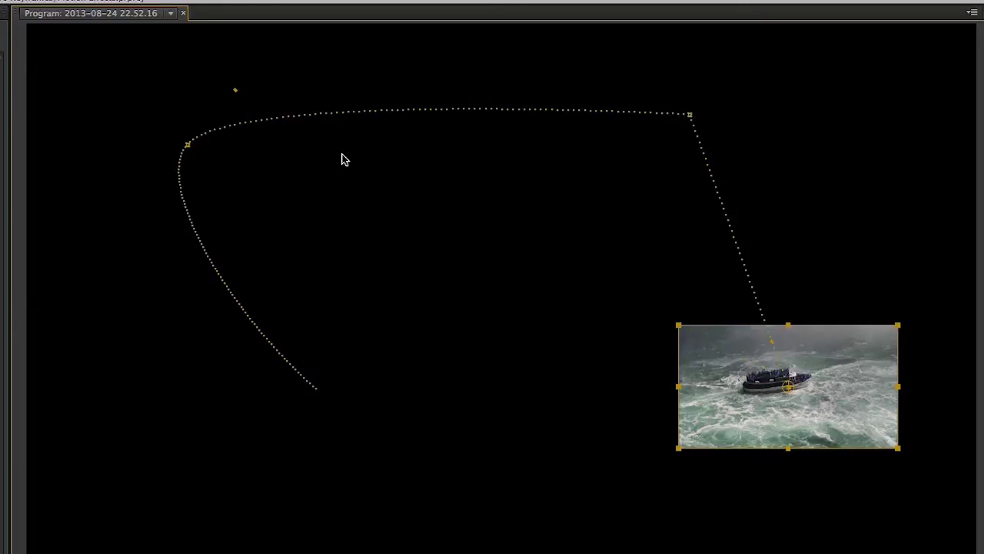
pyautogui.keyDown('ctrl'); pyautogui.click(188, 146); pyautogui.keyUp('ctrl')
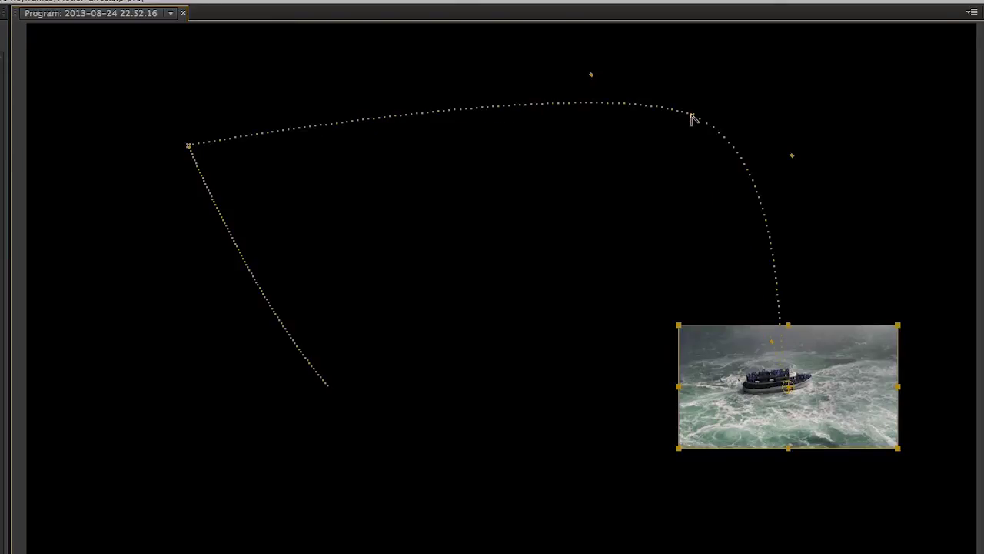
pyautogui.moveTo(793, 157); pyautogui.dragTo(648, 411)
pyautogui.moveTo(582, 86); pyautogui.dragTo(602, 438)
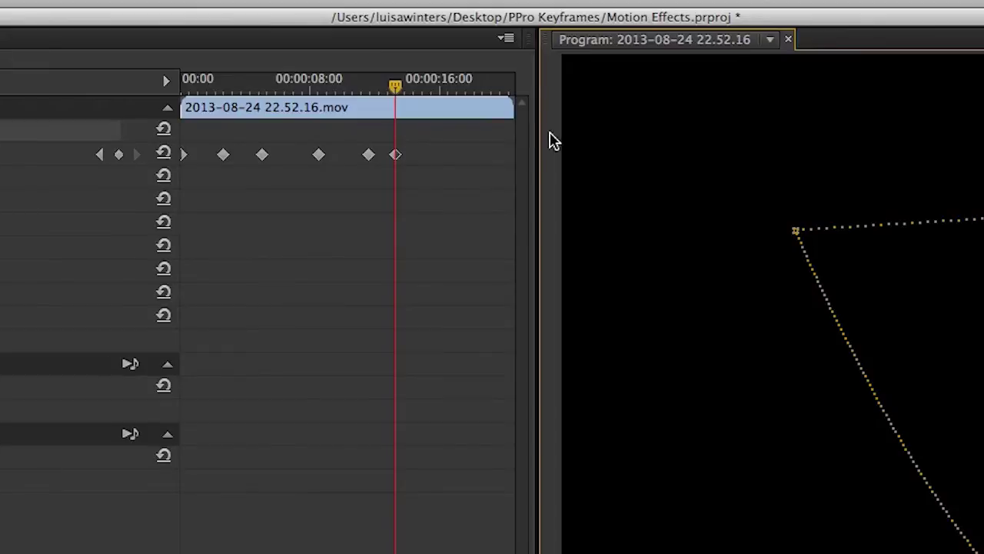
# Step: Select all Position keyframes and set their Spatial Interpolation to Linear
pyautogui.moveTo(446, 164); pyautogui.dragTo(144, 139)
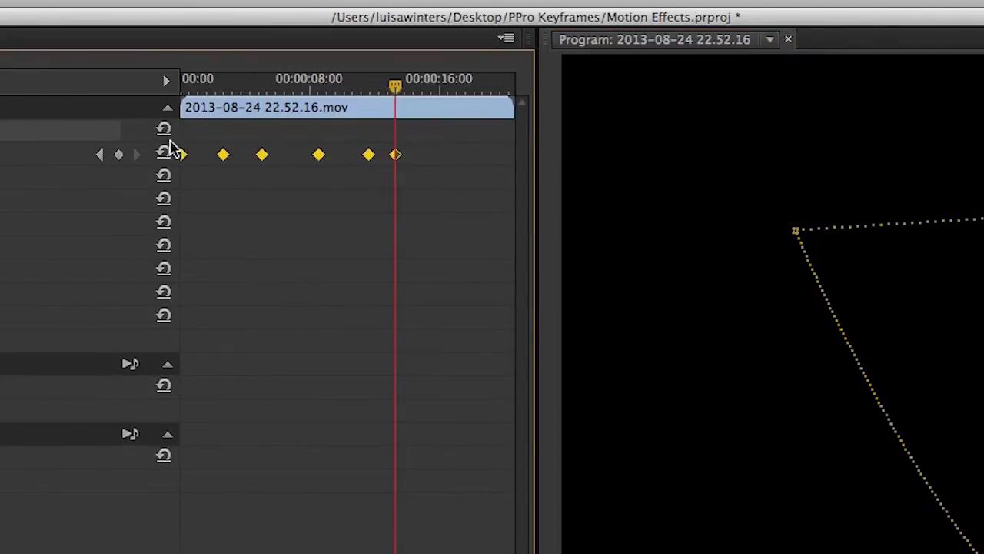
pyautogui.rightClick(265, 157)
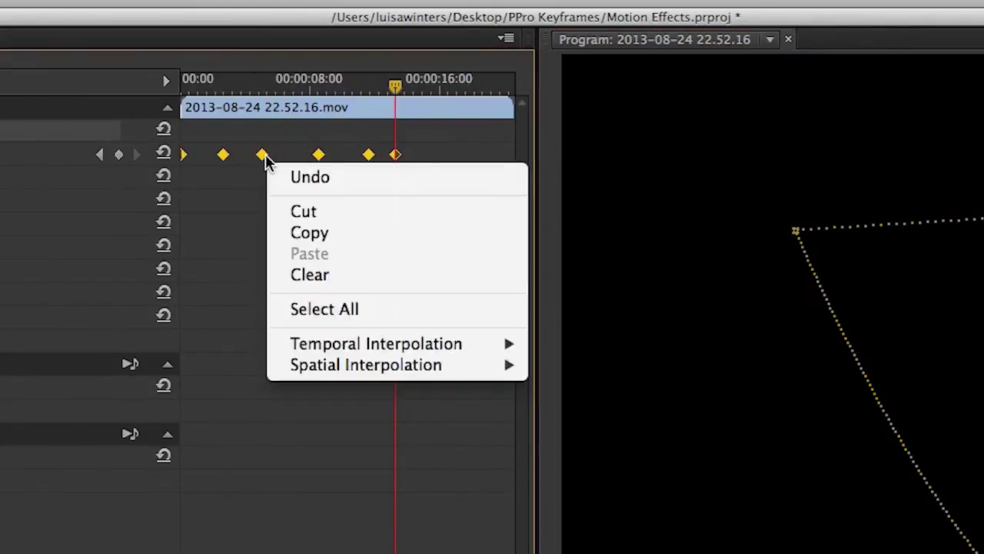
pyautogui.moveTo(509, 365)
pyautogui.click(575, 366)
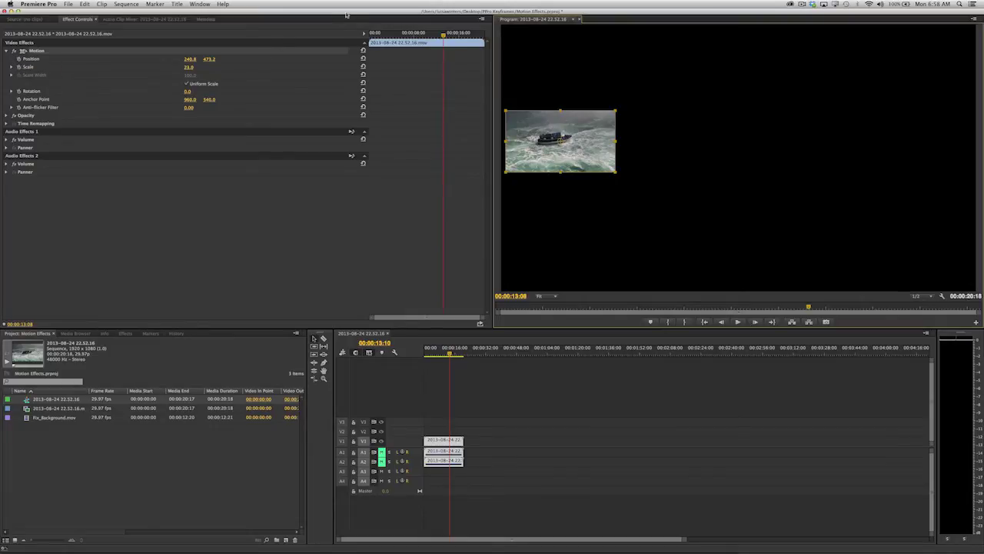
# Step: Keyframe Position so the boat travels from its start point to the right side by the clip end
pyautogui.moveTo(377, 34); pyautogui.dragTo(354, 35)
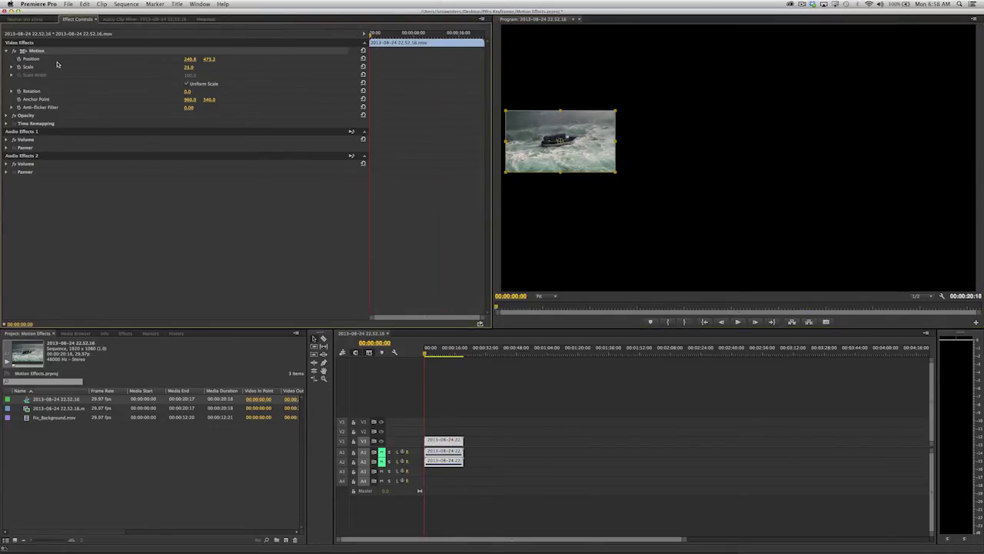
pyautogui.click(19, 59)
pyautogui.click(481, 35)
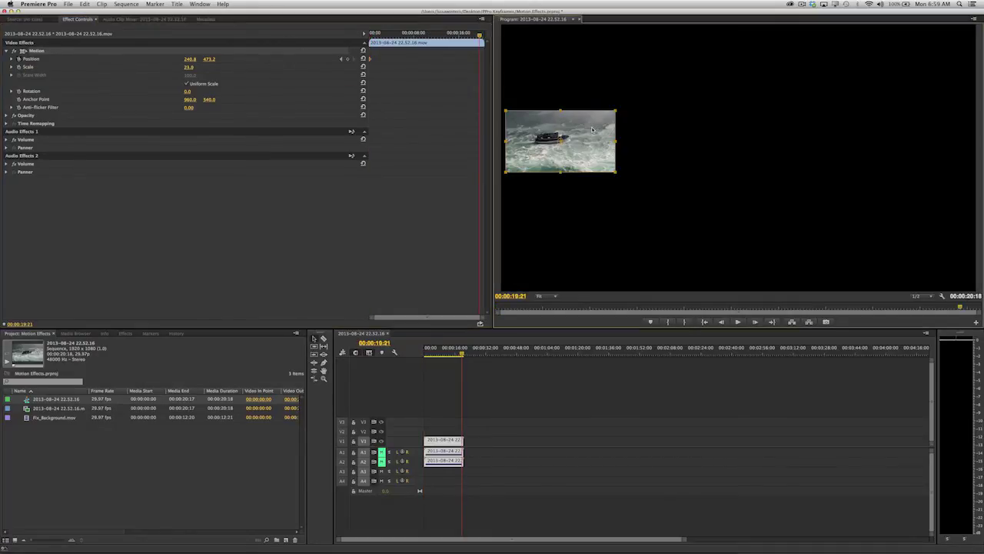
pyautogui.moveTo(595, 128); pyautogui.dragTo(937, 130)
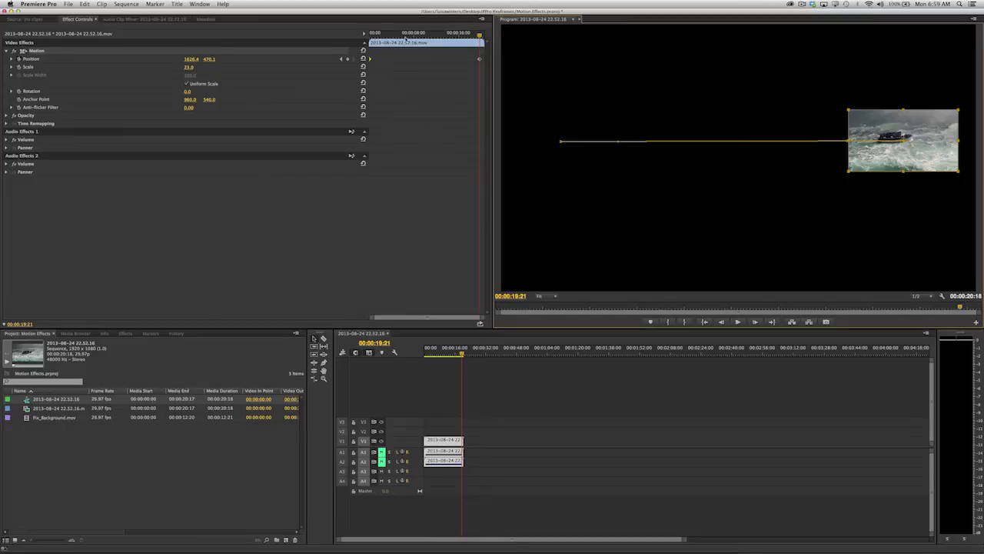
# Step: Add intermediate Position keyframes at 00:00:03:09 and 00:00:10:20, ending at 00:00:14:18
pyautogui.click(388, 35)
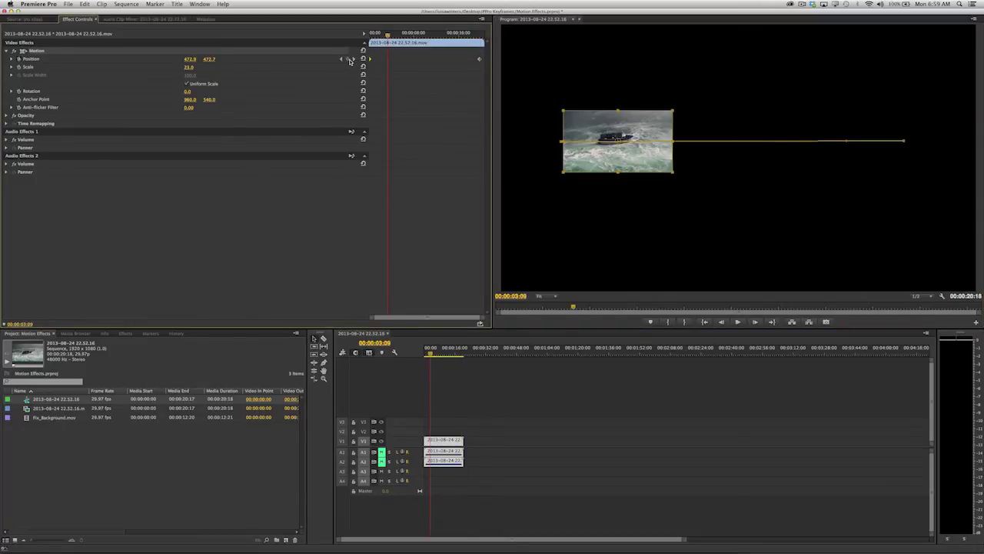
pyautogui.click(350, 59)
pyautogui.click(408, 35)
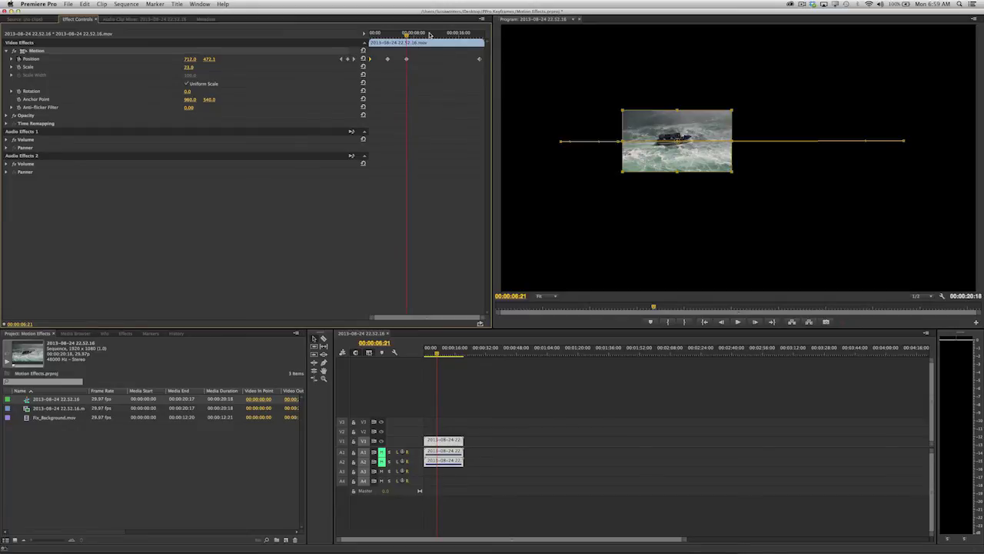
pyautogui.click(429, 36)
pyautogui.click(347, 63)
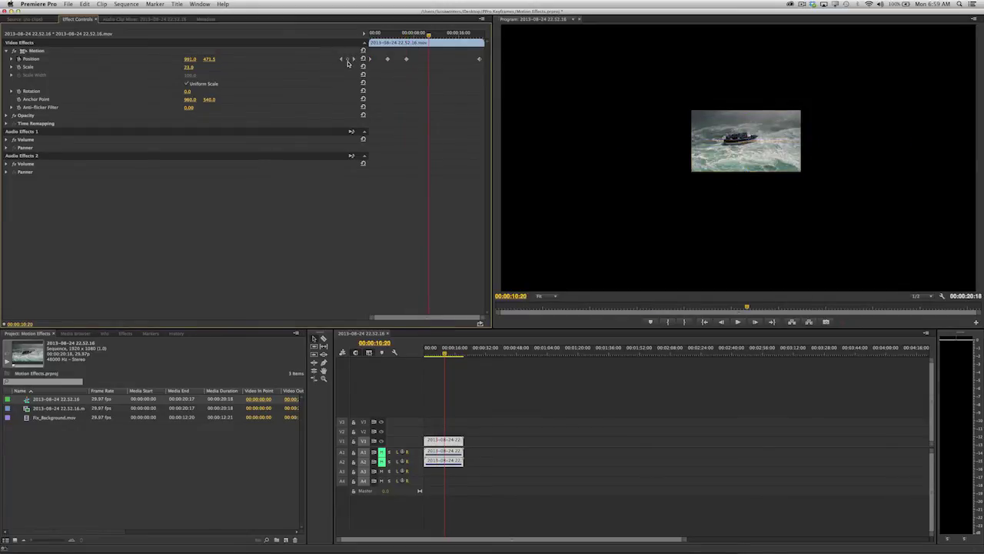
pyautogui.click(452, 34)
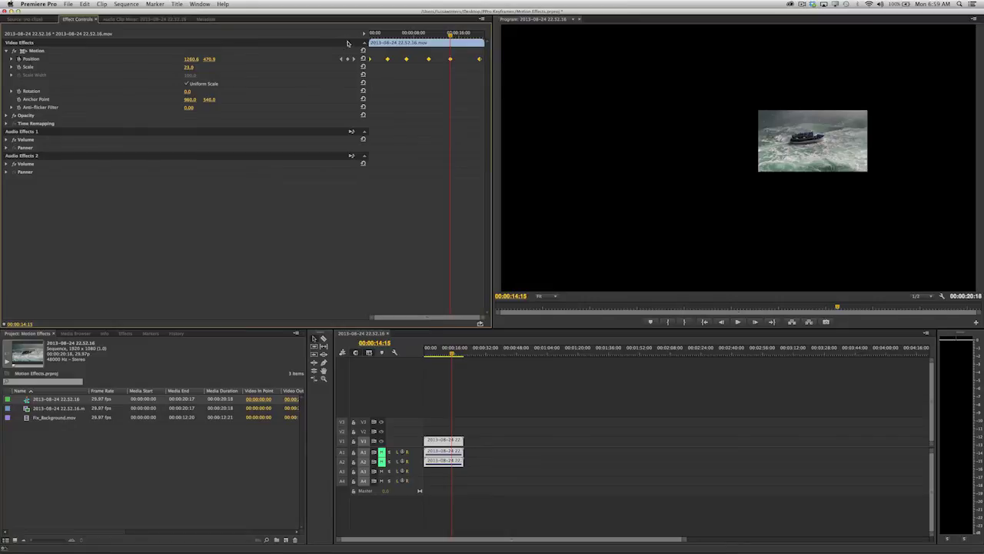
# Step: Apply Auto Bezier spatial interpolation to the selected Position keyframes and show the motion path from the sequence start
pyautogui.rightClick(387, 60)
pyautogui.moveTo(433, 132)
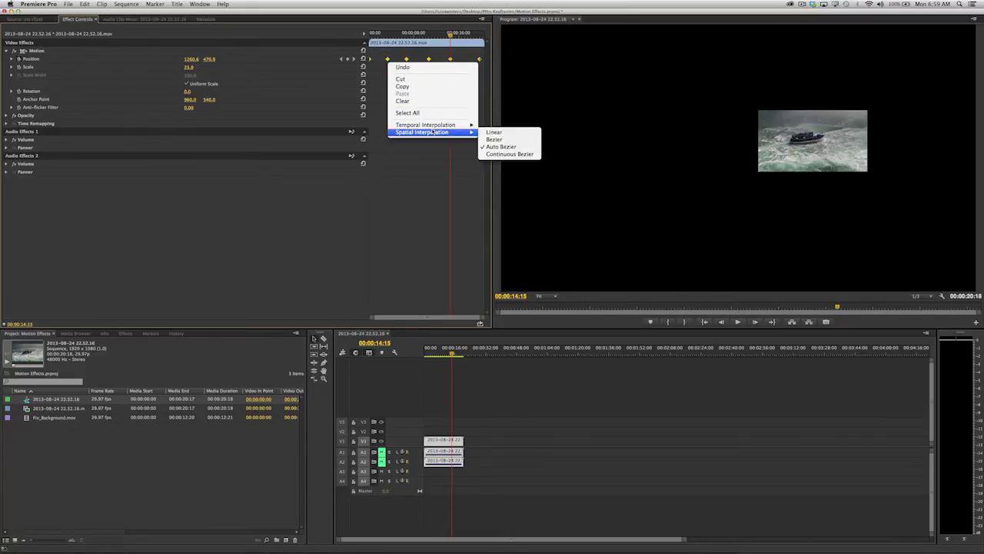
pyautogui.click(511, 146)
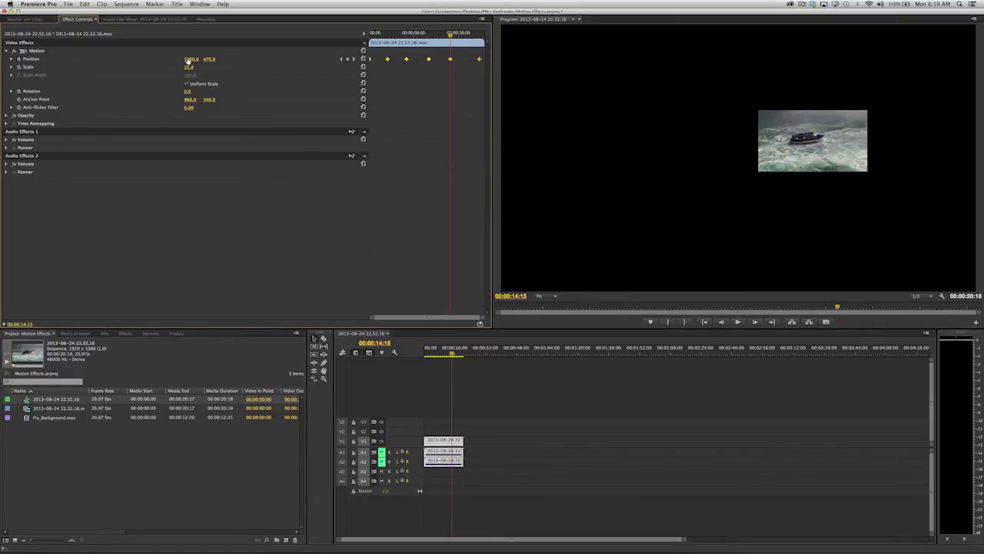
pyautogui.click(23, 52)
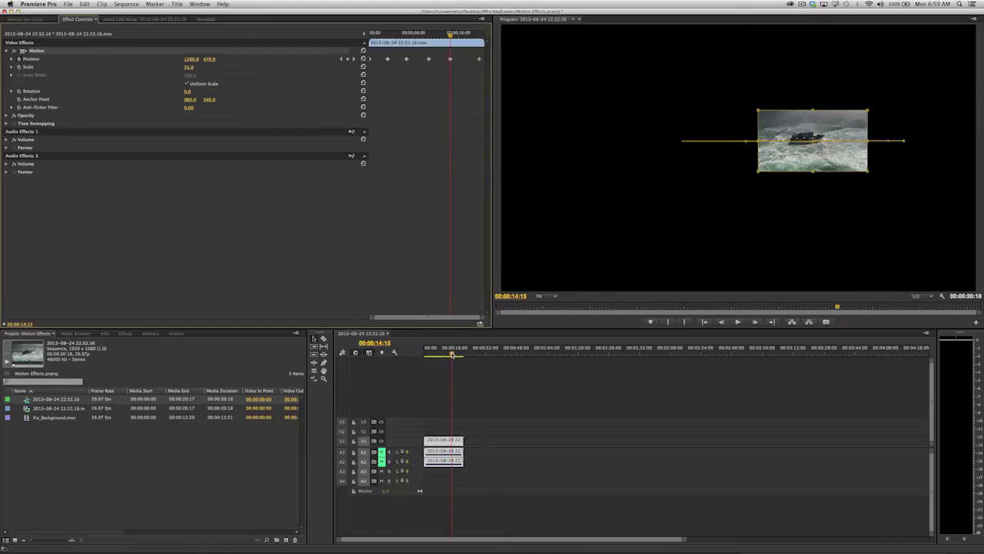
pyautogui.press('Home')
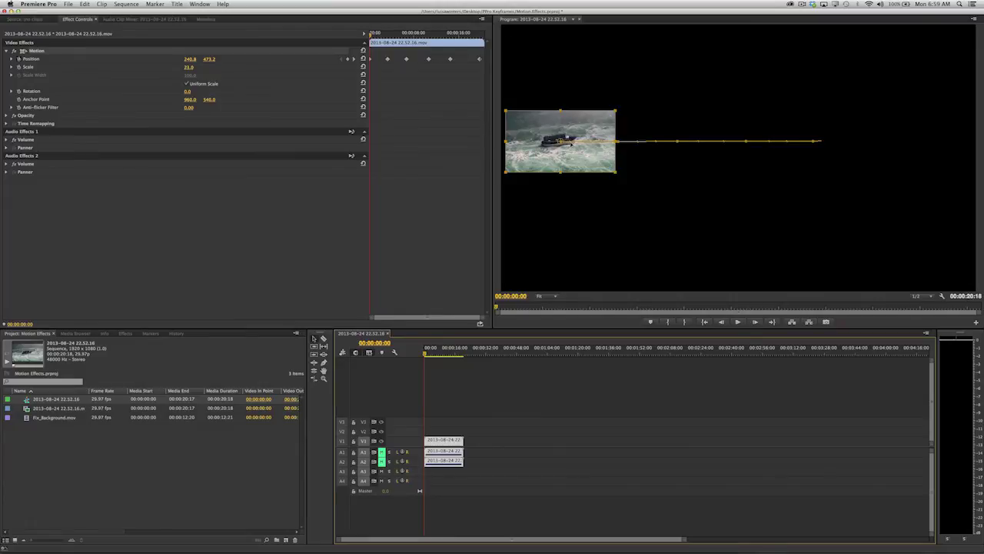
# Step: Pull Bezier handles upward at each Position keyframe to form bouncing arcs, then play back the animation
pyautogui.moveTo(570, 143); pyautogui.dragTo(580, 69)
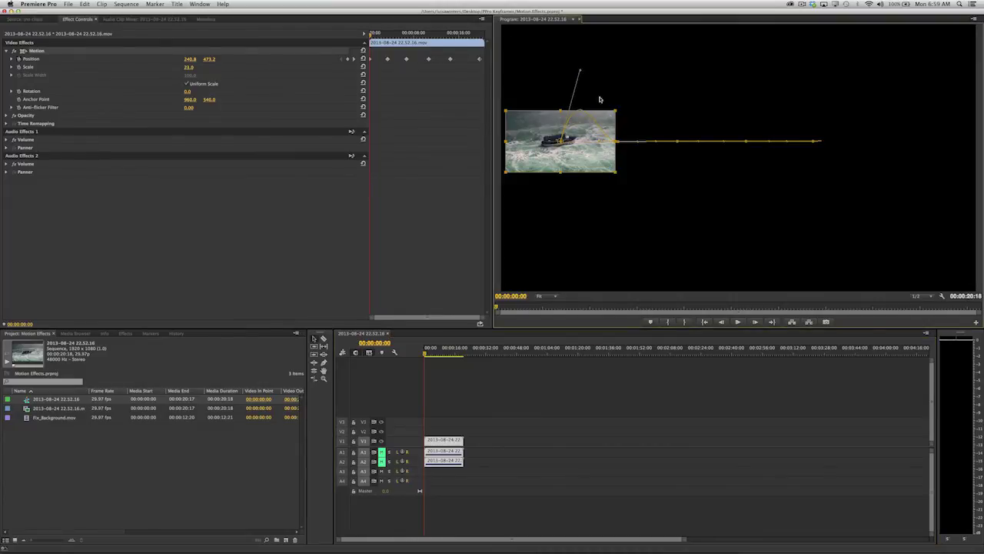
pyautogui.moveTo(615, 141); pyautogui.dragTo(618, 69)
pyautogui.moveTo(637, 145); pyautogui.dragTo(626, 57)
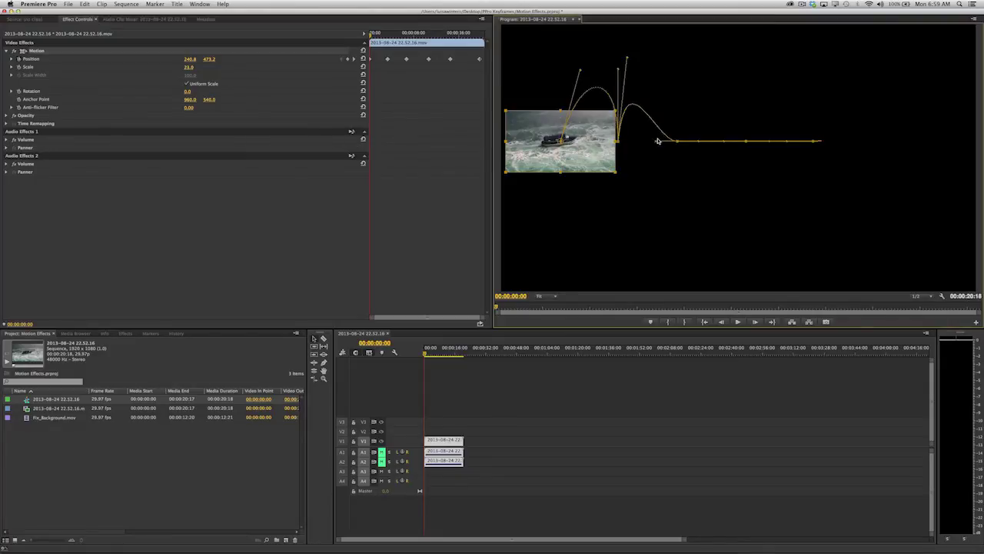
pyautogui.moveTo(676, 142); pyautogui.dragTo(674, 73)
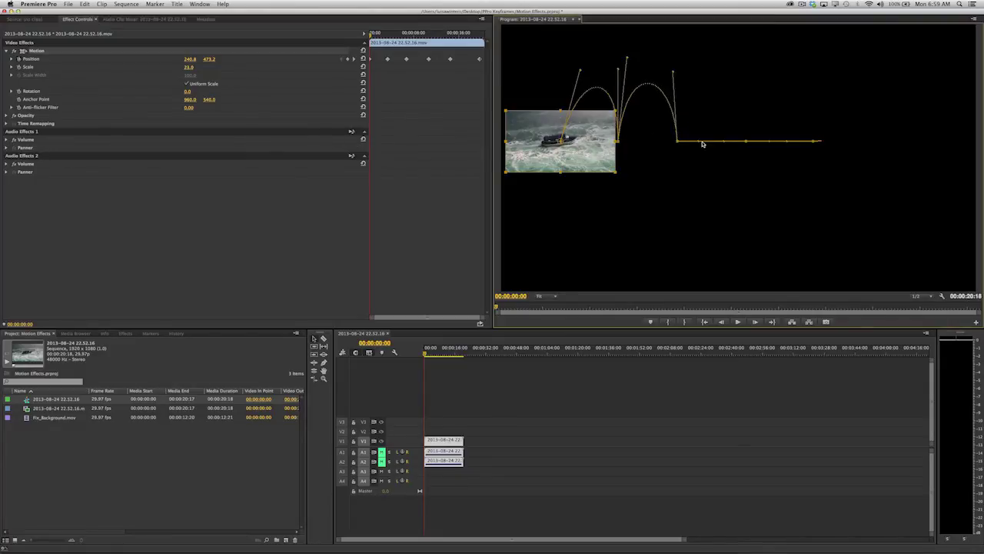
pyautogui.moveTo(700, 143); pyautogui.dragTo(692, 61)
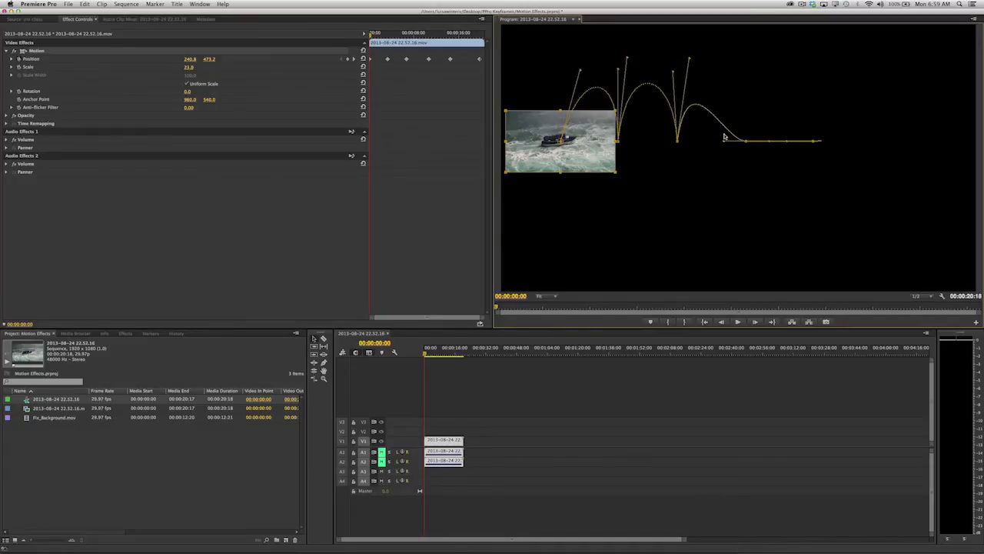
pyautogui.moveTo(725, 144); pyautogui.dragTo(744, 71)
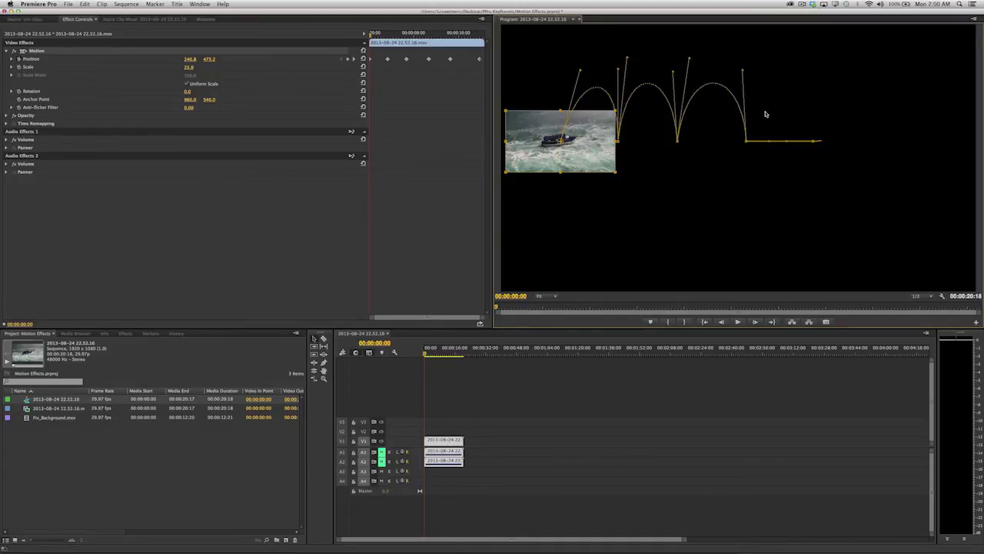
pyautogui.moveTo(771, 144); pyautogui.dragTo(759, 67)
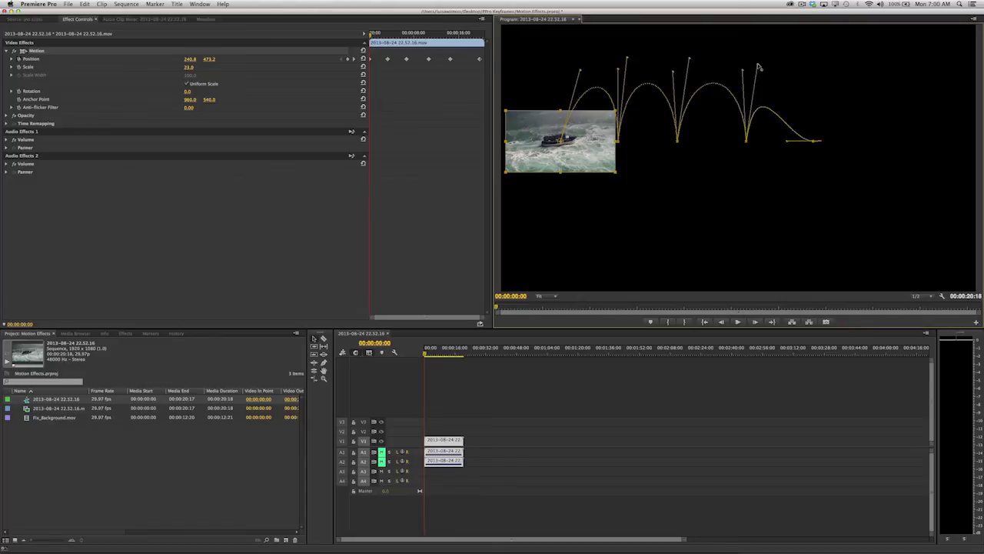
pyautogui.moveTo(789, 143); pyautogui.dragTo(807, 63)
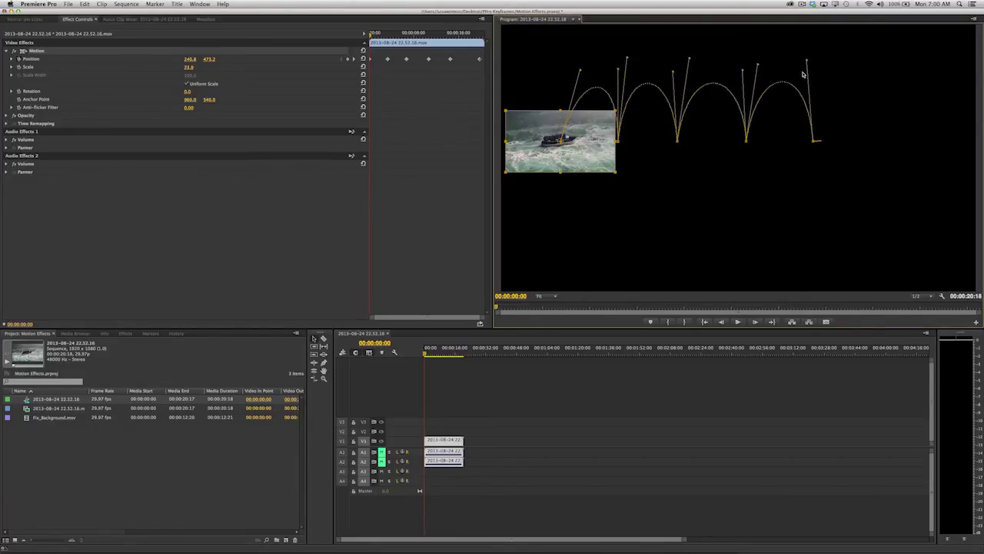
pyautogui.press('space')
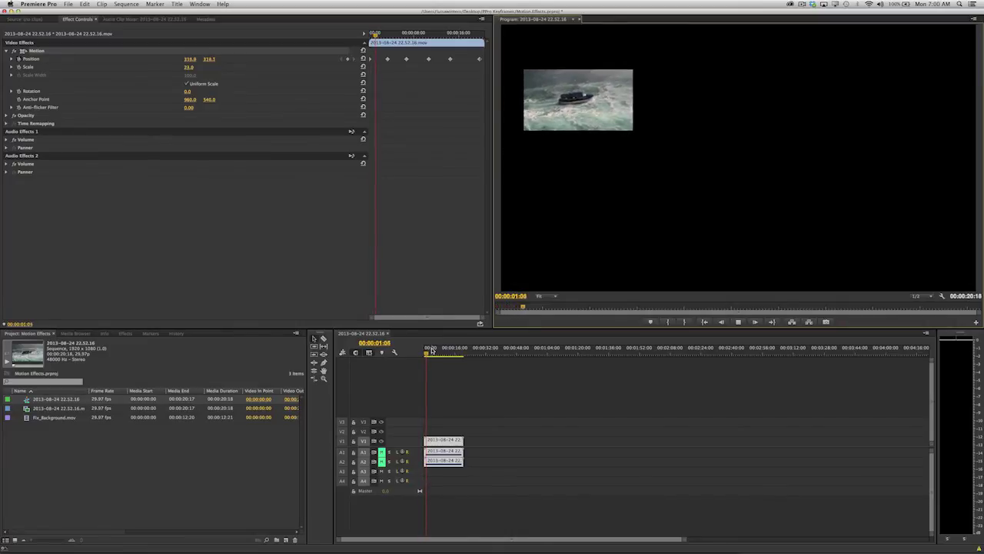